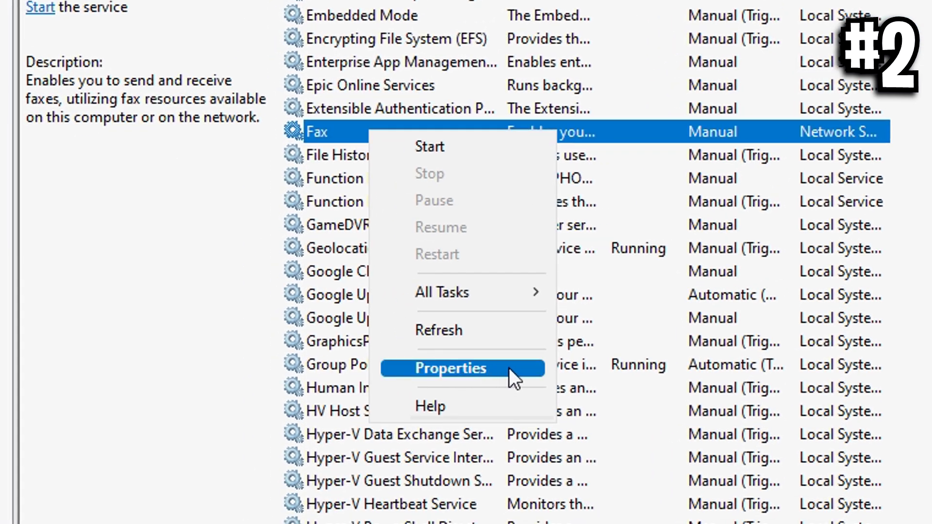
# Set the Fax service's startup type to Disabled, apply the change and close its properties
pyautogui.click(509, 369)
pyautogui.click(445, 255)
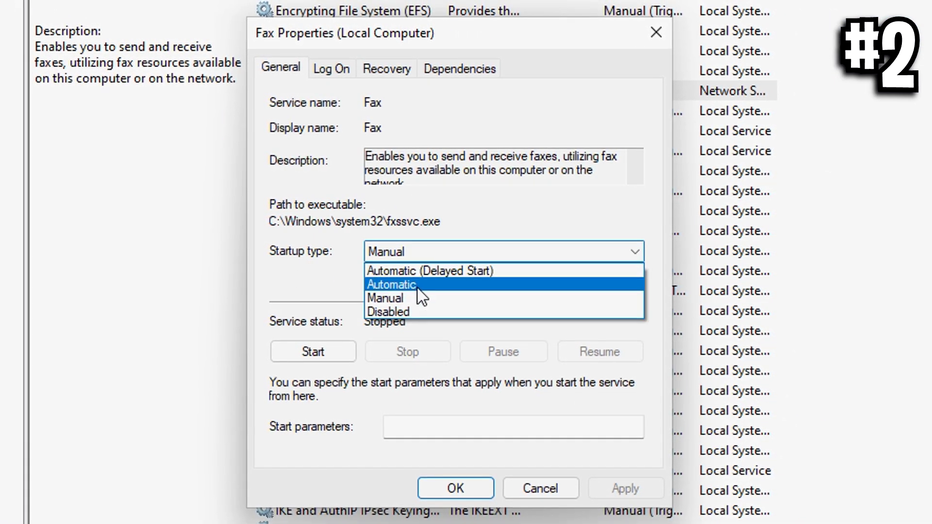
pyautogui.click(409, 313)
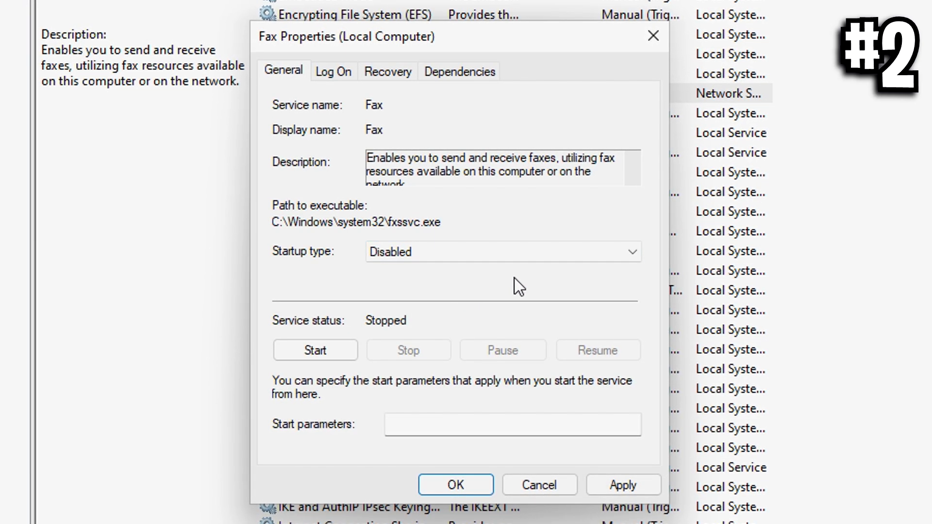
pyautogui.click(620, 485)
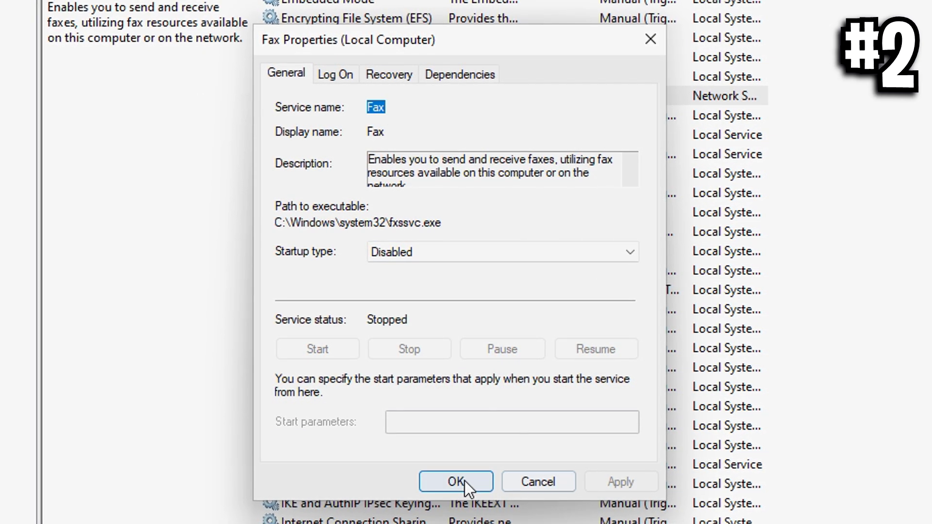
pyautogui.click(461, 483)
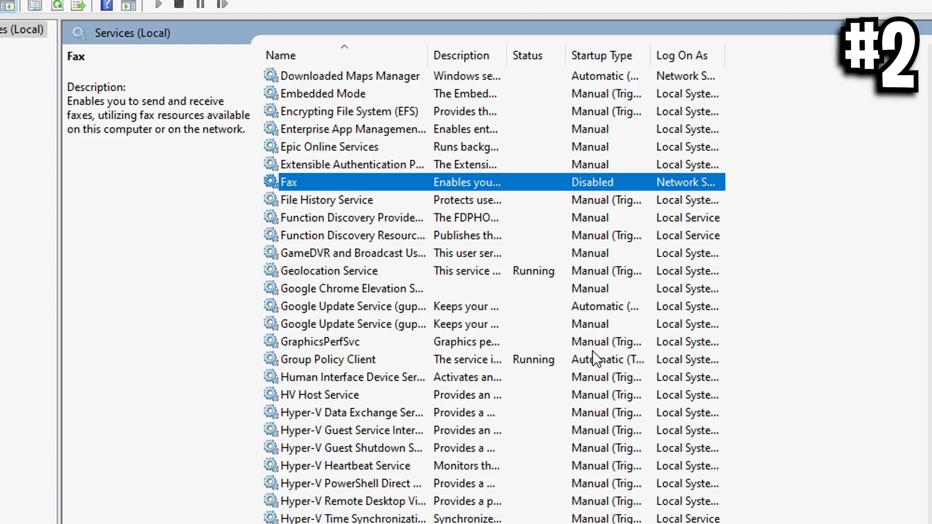
# Find WalletService in the services list, set its startup type to Disabled, and apply the change
pyautogui.scroll(-7, 547, 226)
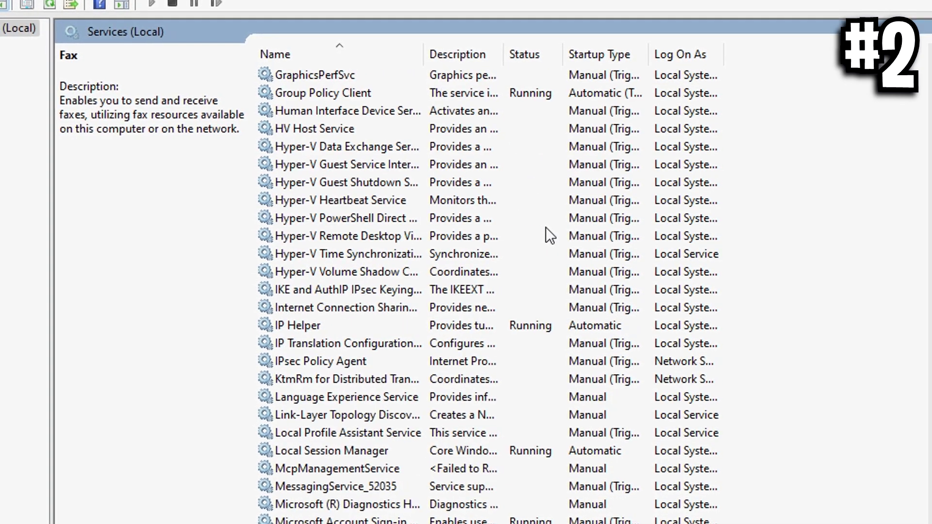
pyautogui.scroll(-4, 544, 227)
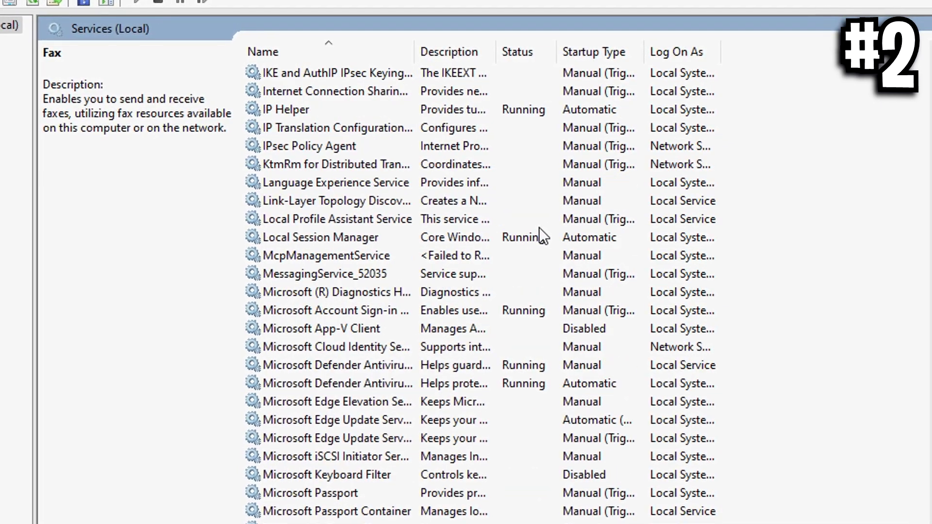
pyautogui.scroll(-2, 533, 230)
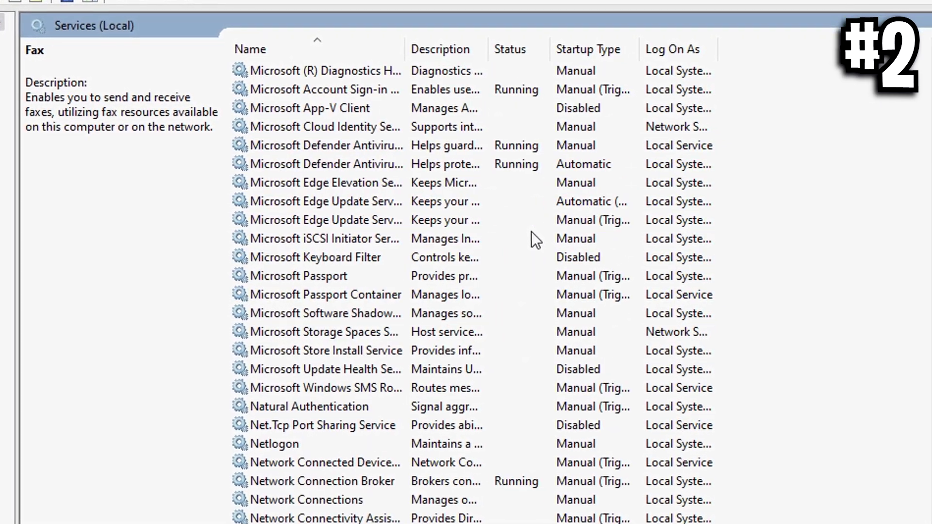
pyautogui.scroll(-11, 529, 231)
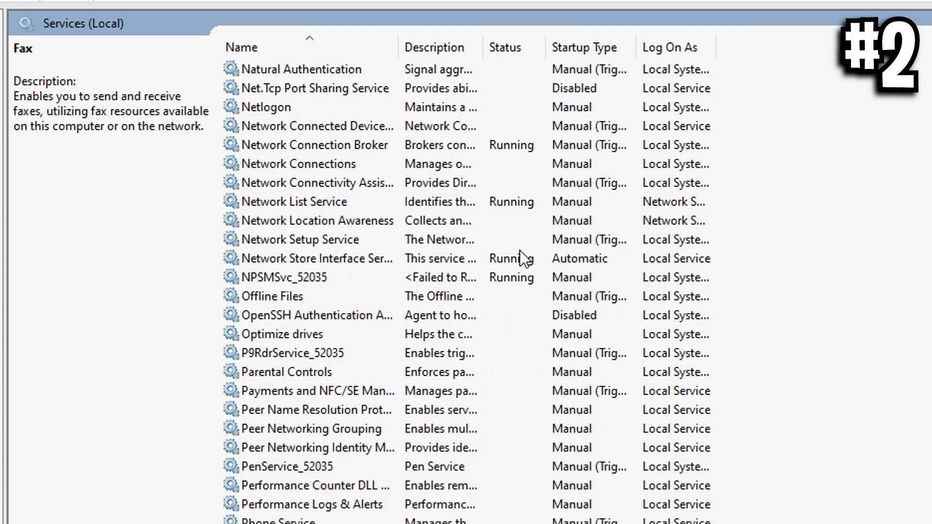
pyautogui.scroll(-20, 520, 251)
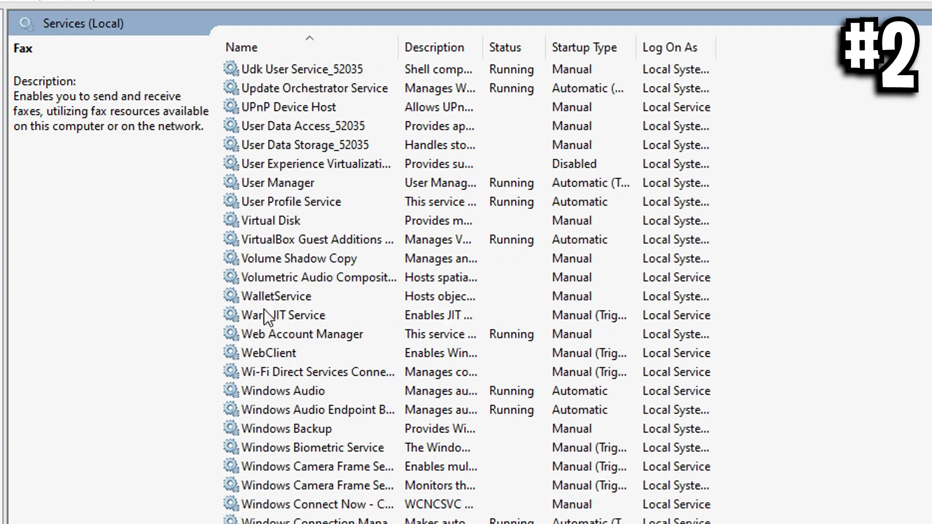
pyautogui.click(291, 298)
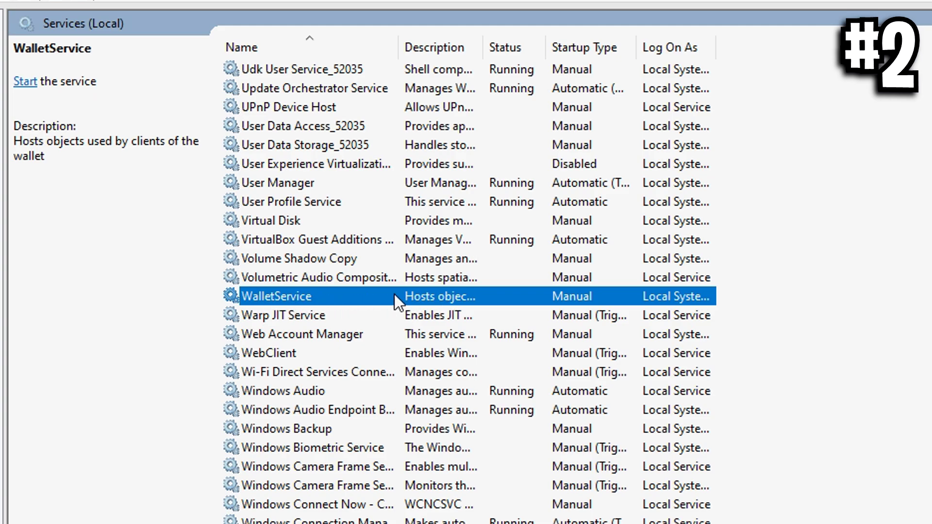
pyautogui.rightClick(370, 296)
pyautogui.click(449, 490)
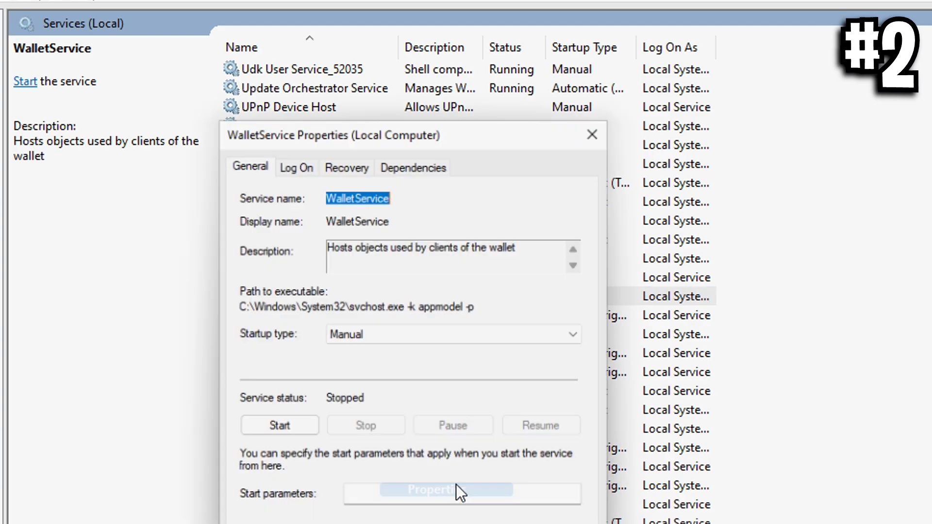
pyautogui.click(377, 340)
pyautogui.click(339, 394)
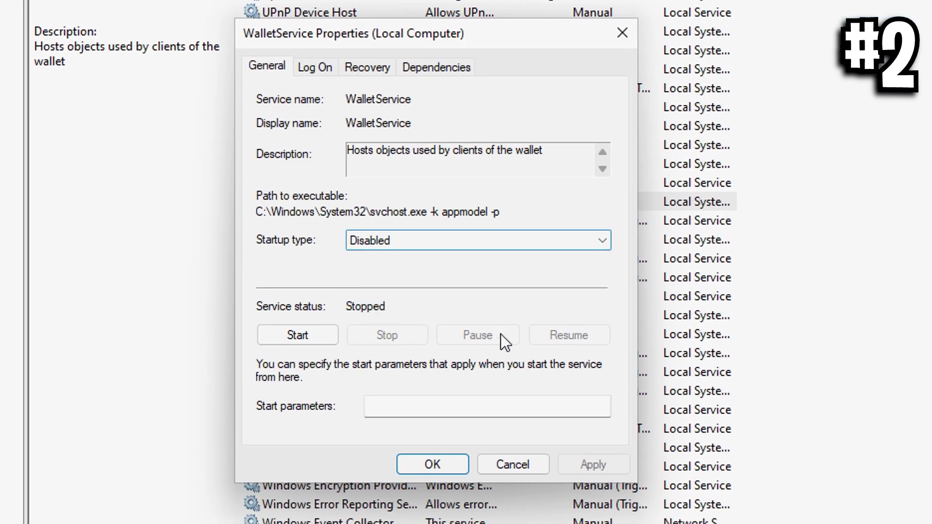
pyautogui.click(596, 464)
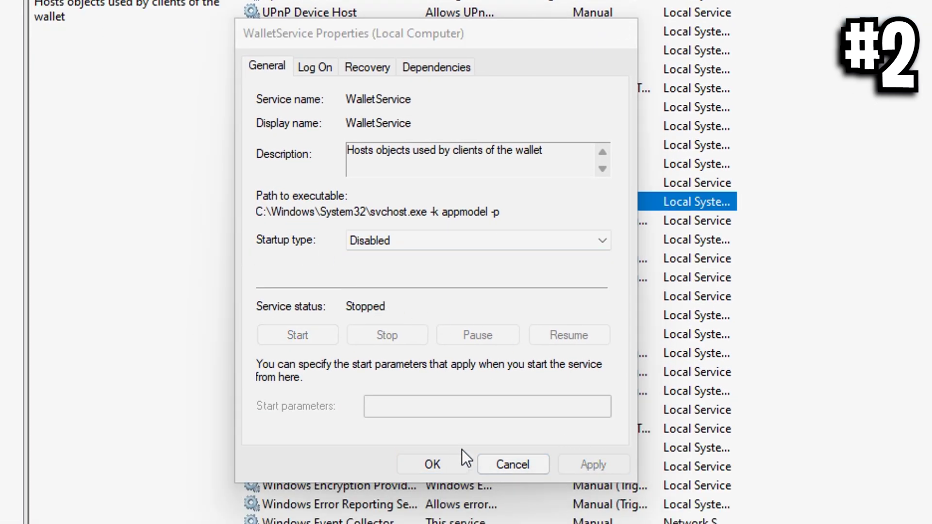
pyautogui.click(454, 460)
# Set the startup type of Windows Insider Service to Disabled, apply the change and close its properties
pyautogui.scroll(-4, 494, 238)
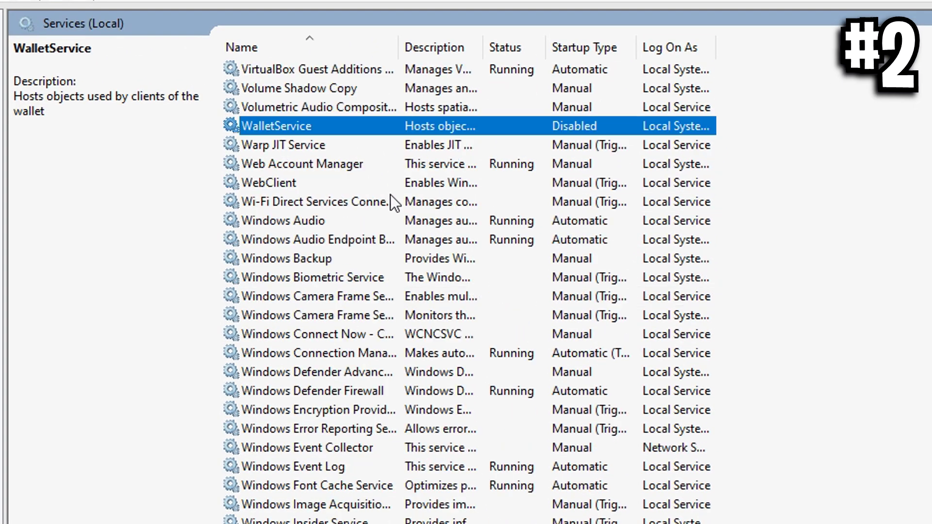
pyautogui.scroll(-1, 402, 214)
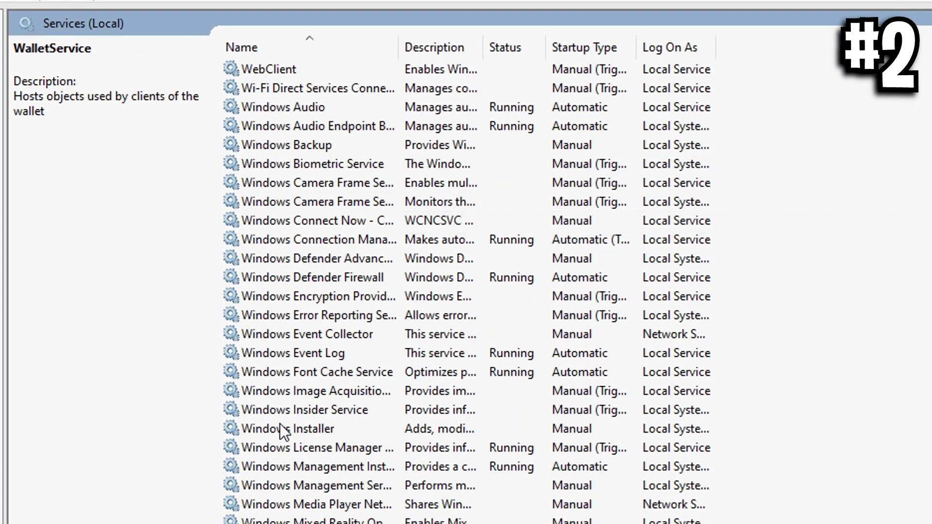
pyautogui.click(274, 410)
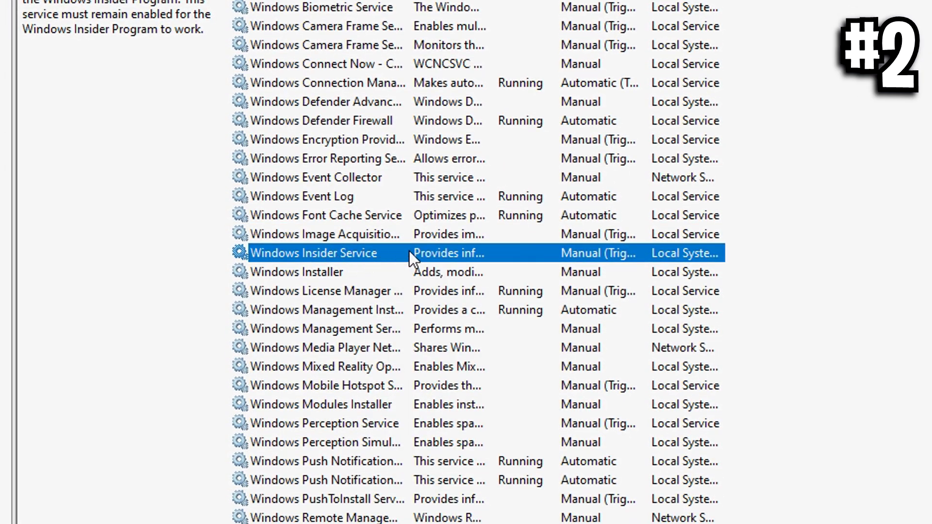
pyautogui.rightClick(410, 251)
pyautogui.click(499, 443)
pyautogui.click(397, 178)
pyautogui.click(377, 237)
pyautogui.click(578, 402)
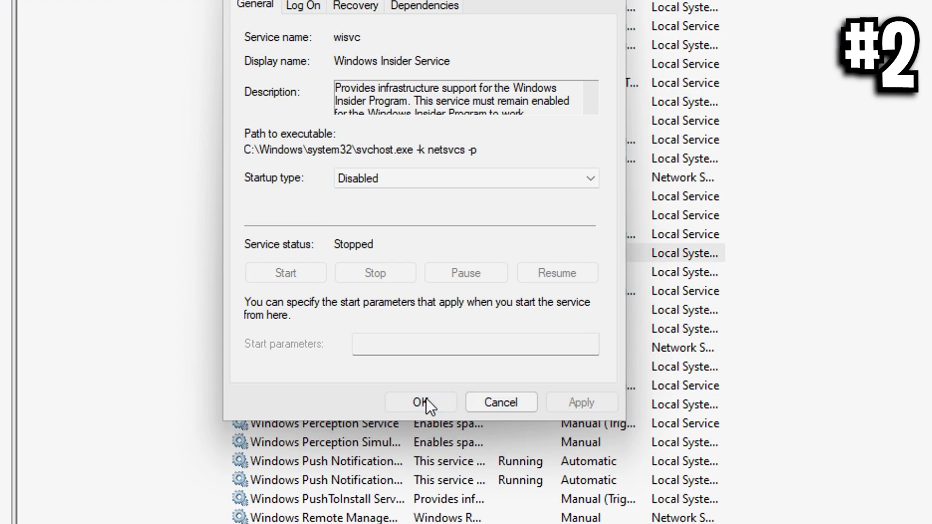
pyautogui.click(421, 402)
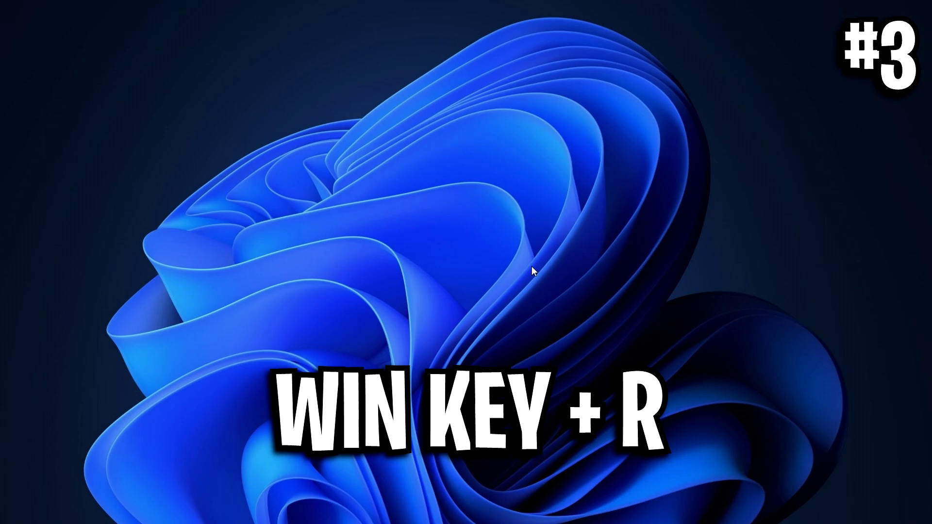
# Open the Windows Temp folder with the Run command "temp", granting permanent access to the folder
pyautogui.press('super+r')
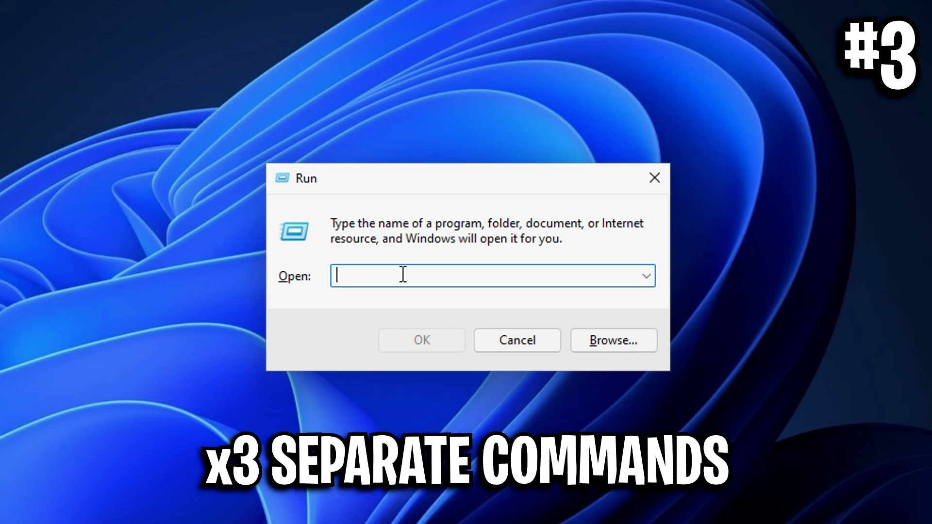
pyautogui.write('temp')
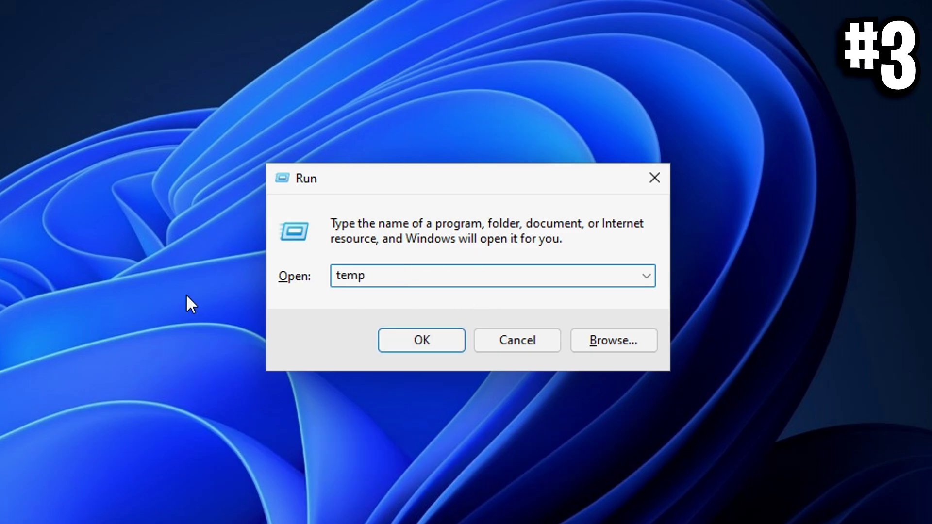
pyautogui.press('Return')
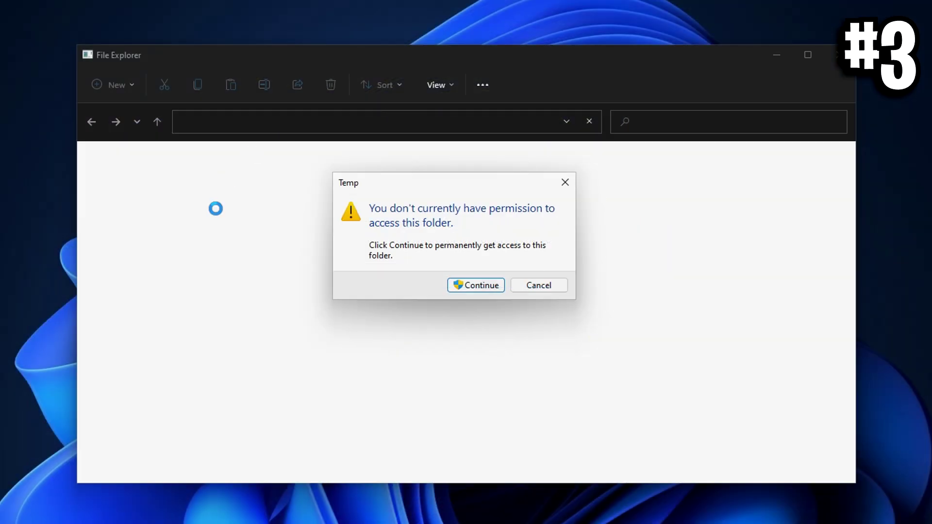
pyautogui.click(490, 290)
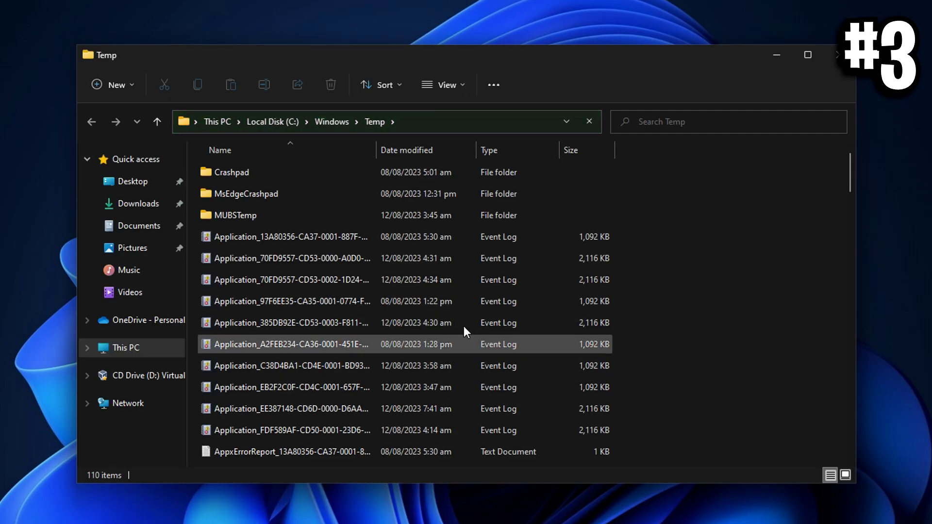
# Delete all items in the Windows Temp folder, skipping every item that is in use
pyautogui.hotkey('ctrl', 'a')
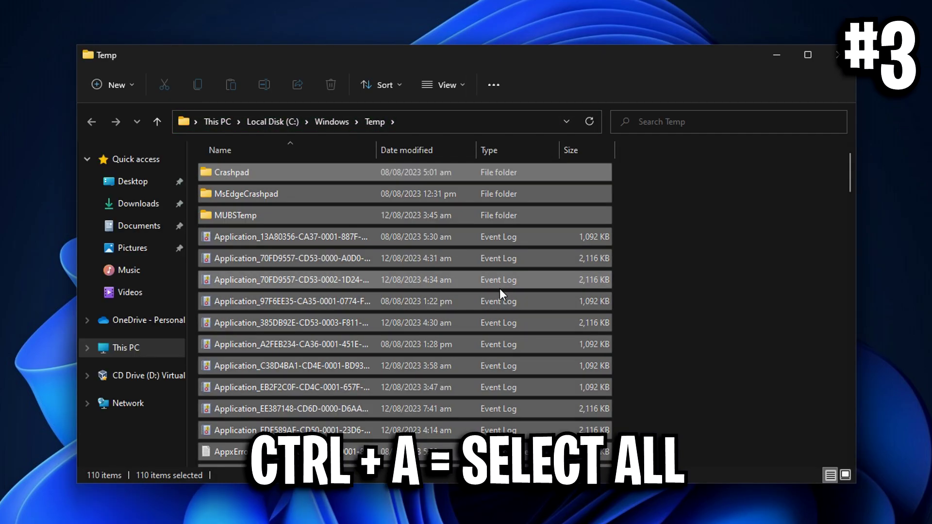
pyautogui.scroll(-20, 534, 236)
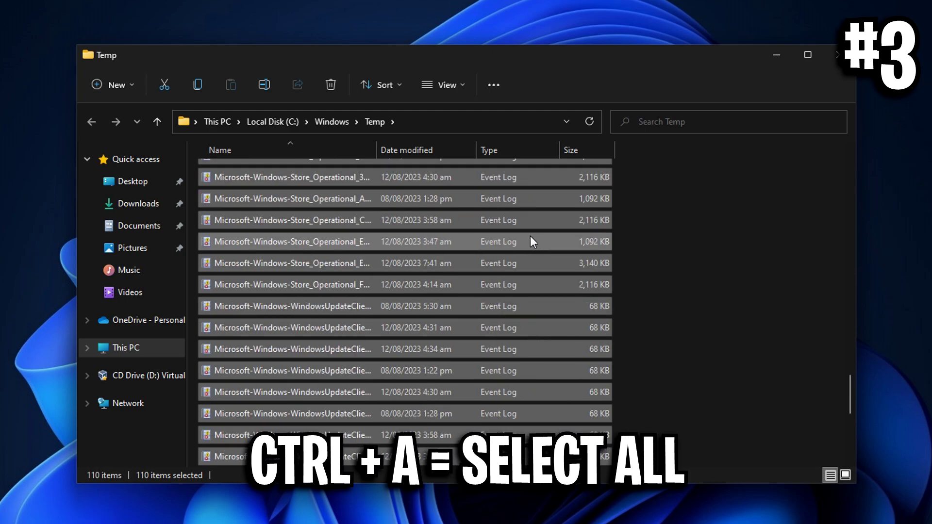
pyautogui.scroll(-5, 530, 236)
pyautogui.scroll(10, 498, 290)
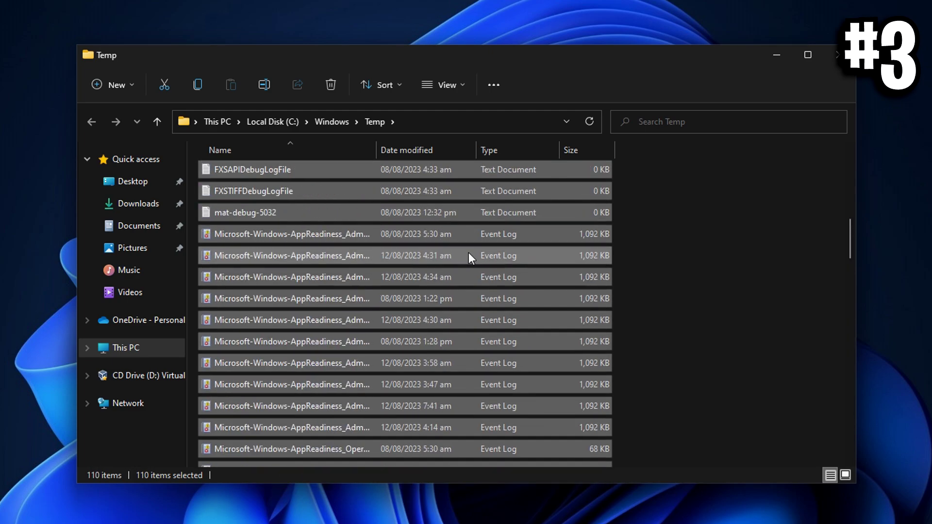
pyautogui.scroll(10, 474, 259)
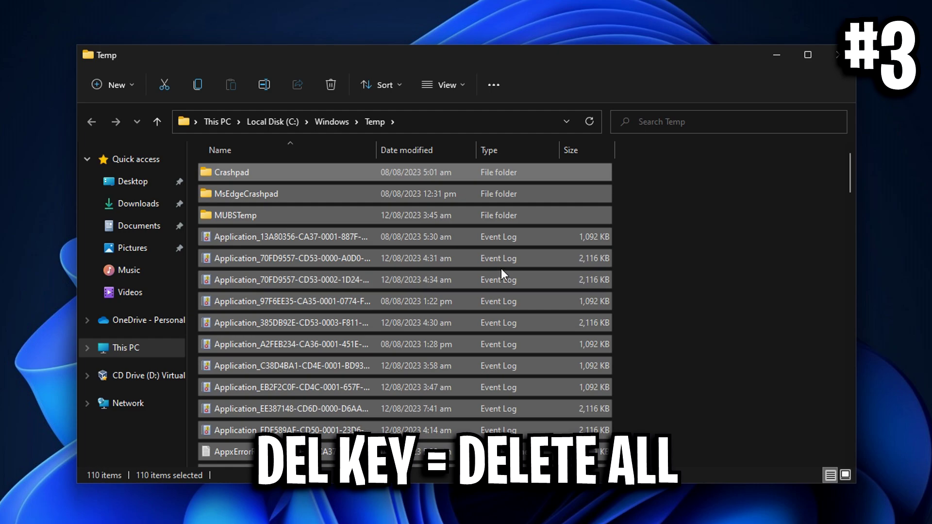
pyautogui.press('Delete')
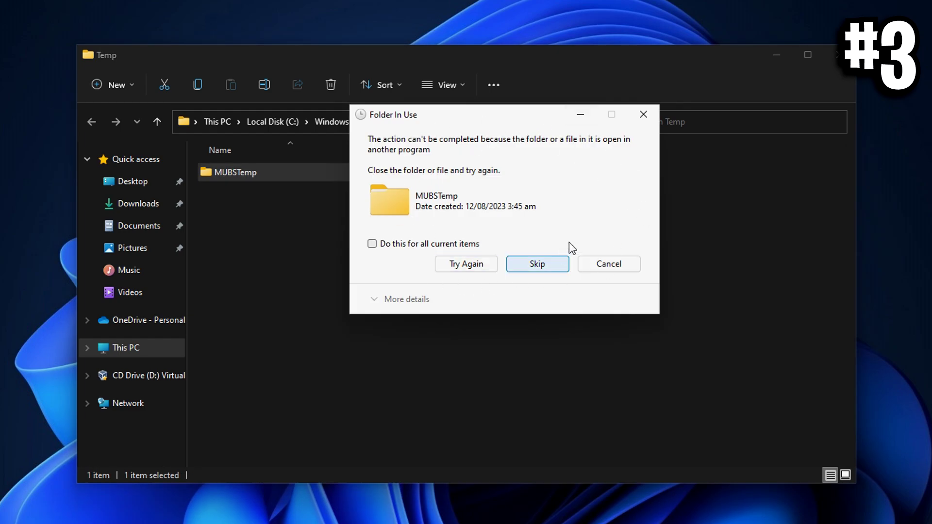
pyautogui.click(372, 244)
pyautogui.click(549, 263)
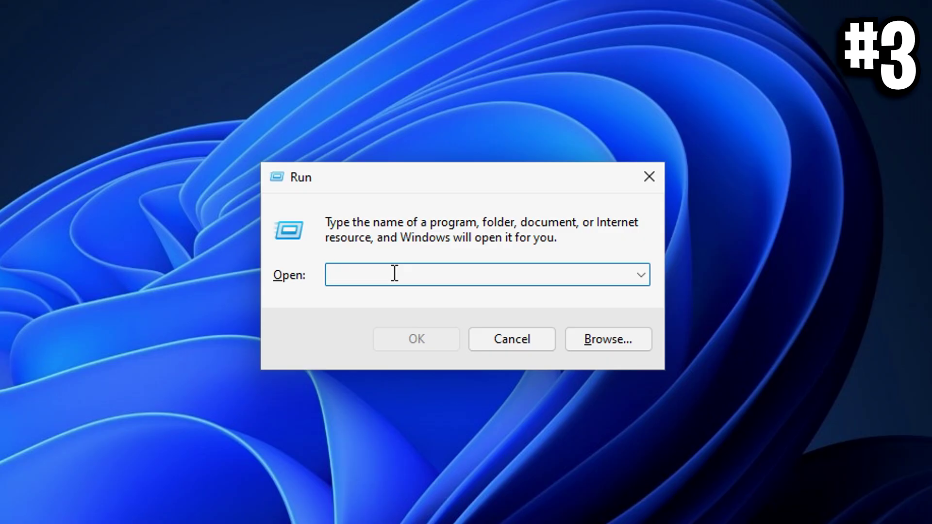
# Open the user's temporary folder with the Run command "%temp%" and delete all its contents, skipping every file in use
pyautogui.write('%temp%')
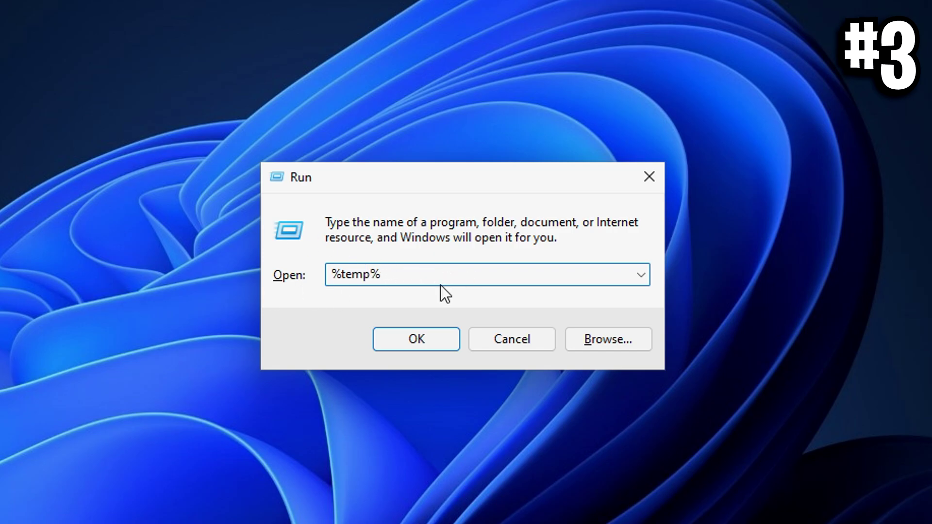
pyautogui.click(437, 338)
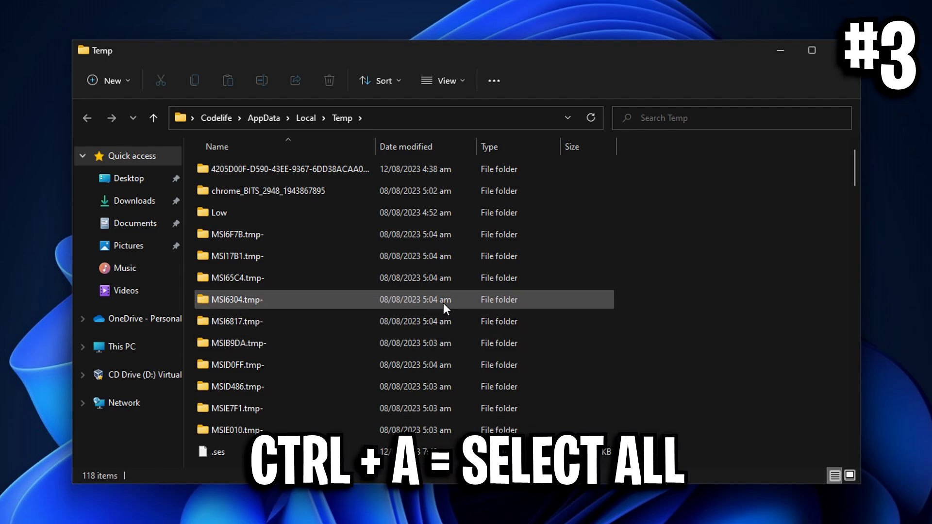
pyautogui.hotkey('ctrl', 'a')
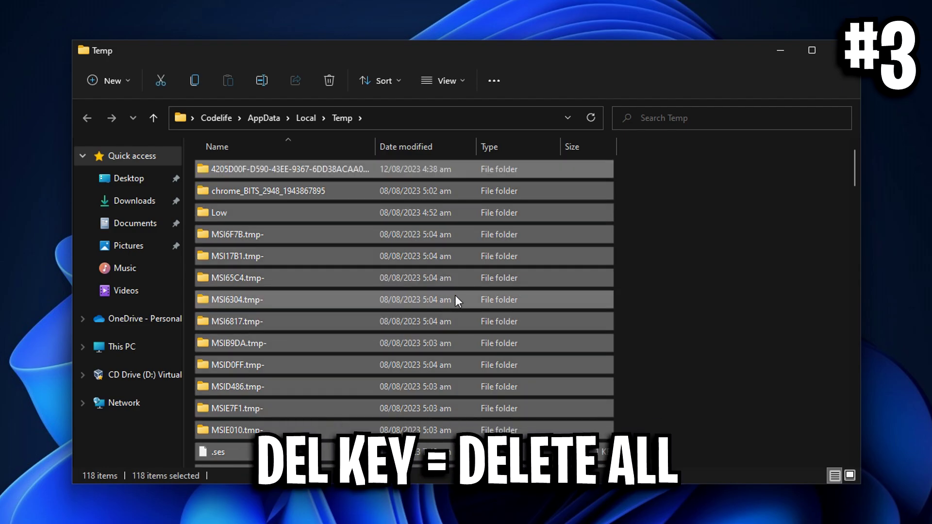
pyautogui.press('Delete')
pyautogui.click(362, 196)
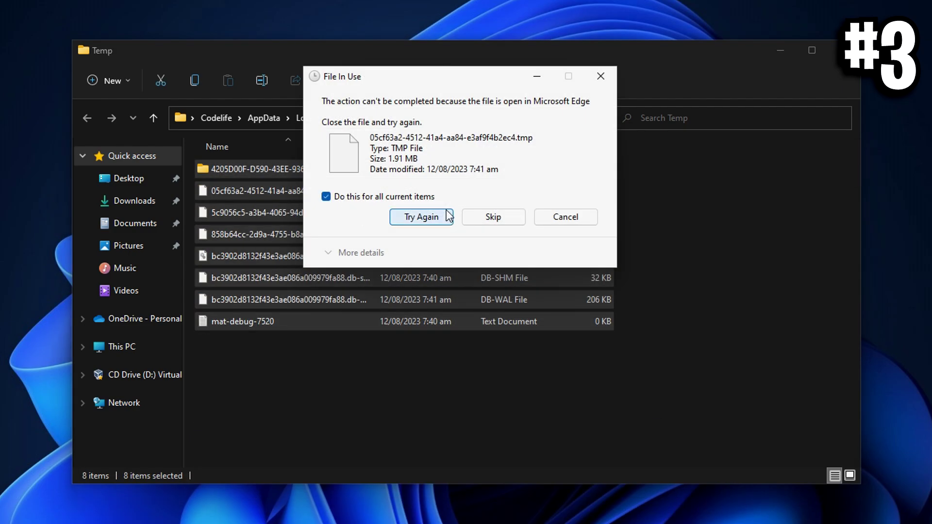
pyautogui.click(505, 214)
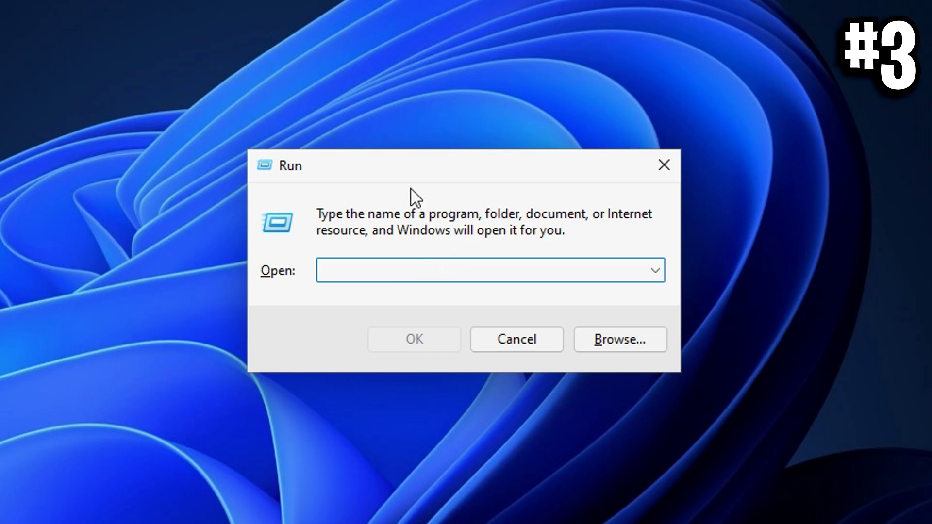
# Open the Prefetch folder with the Run command "prefetch", granting permanent access to the folder
pyautogui.write('prefetch')
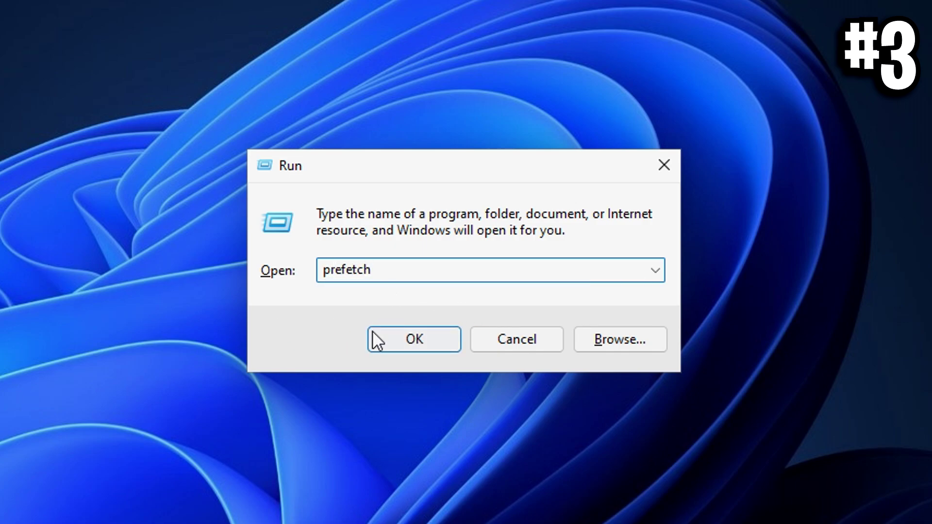
pyautogui.click(445, 342)
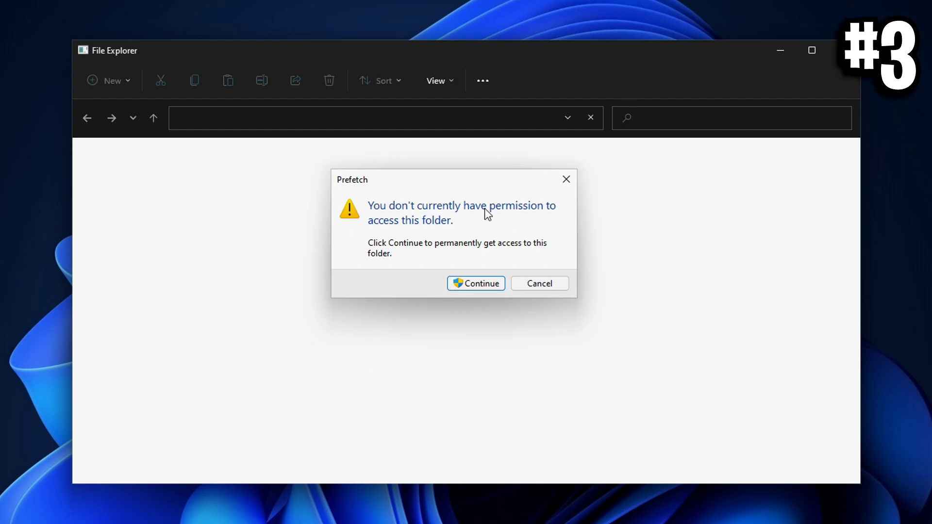
pyautogui.click(483, 283)
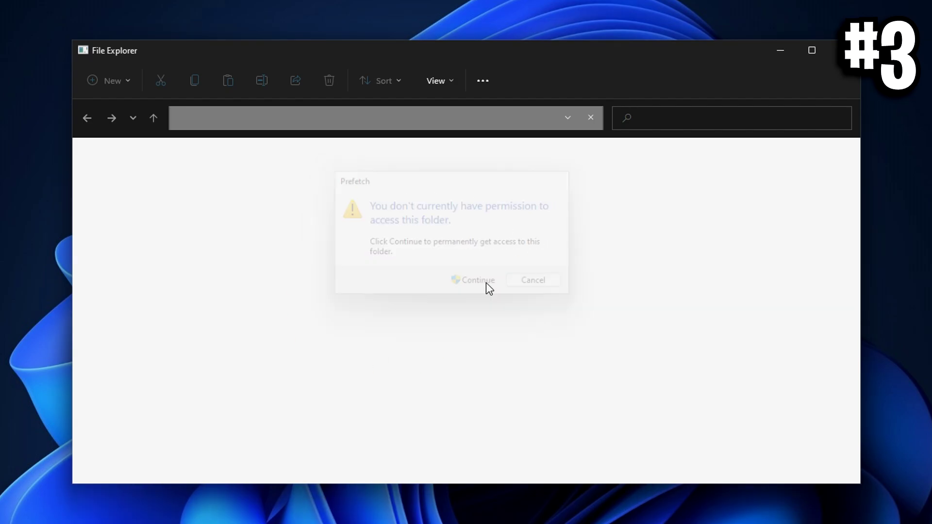
# Delete all files in the Windows Prefetch folder
pyautogui.hotkey('ctrl', 'a')
pyautogui.scroll(-20, 508, 272)
pyautogui.scroll(-10, 495, 274)
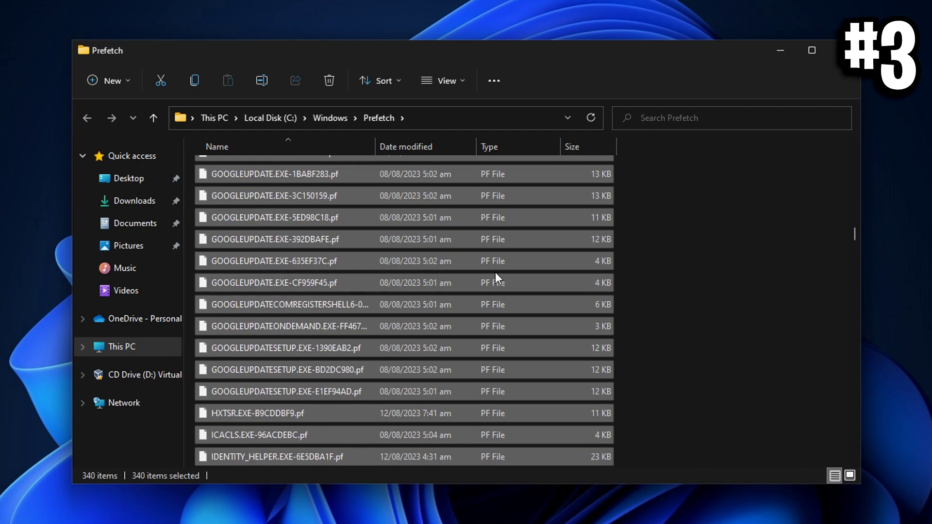
pyautogui.press('Delete')
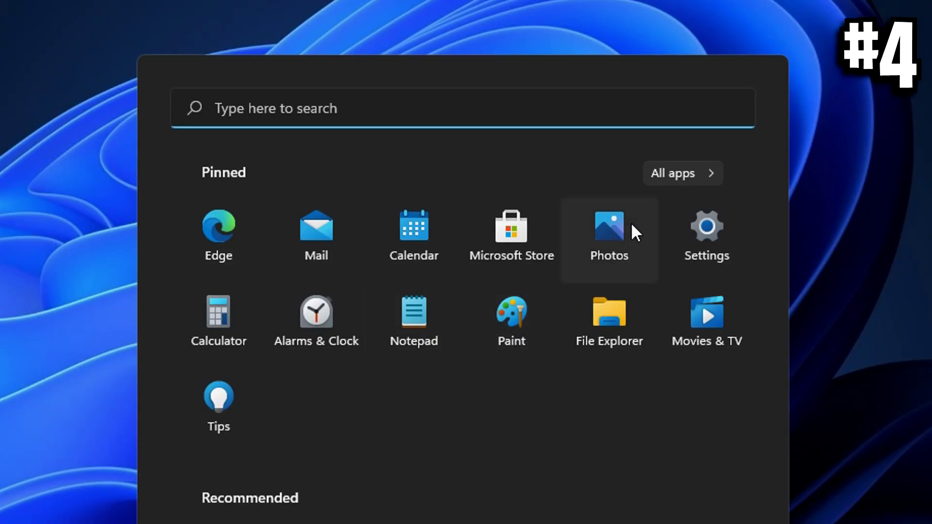
# Open the Xbox Game Bar page in the Gaming settings, return to Gaming and open the Game Mode page
pyautogui.click(707, 228)
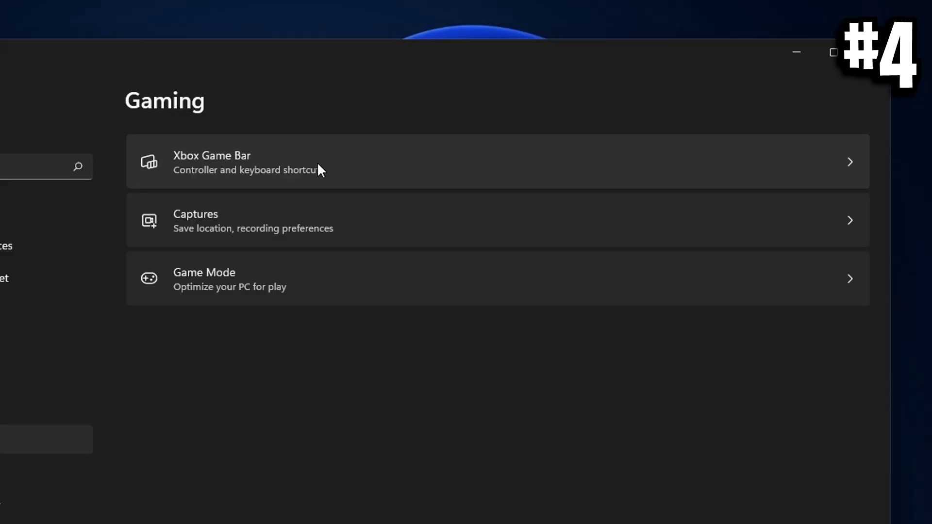
pyautogui.click(278, 162)
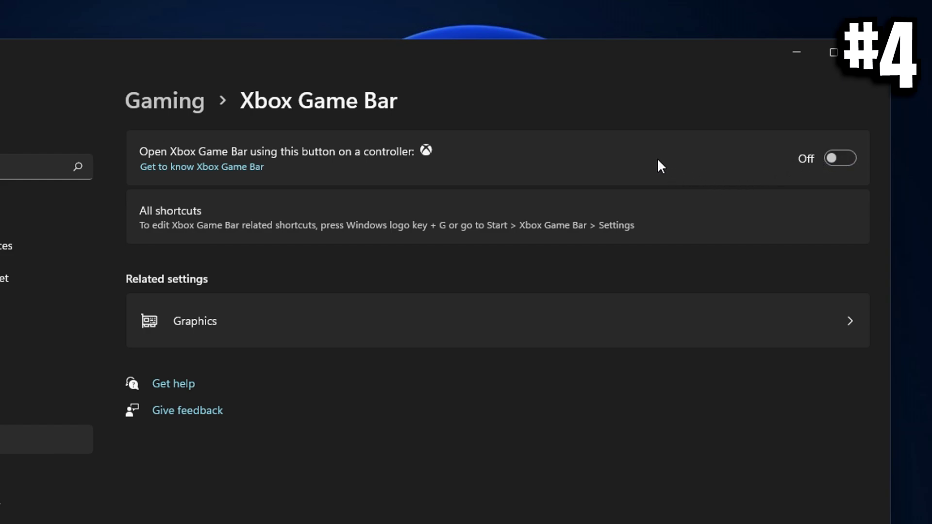
pyautogui.click(172, 102)
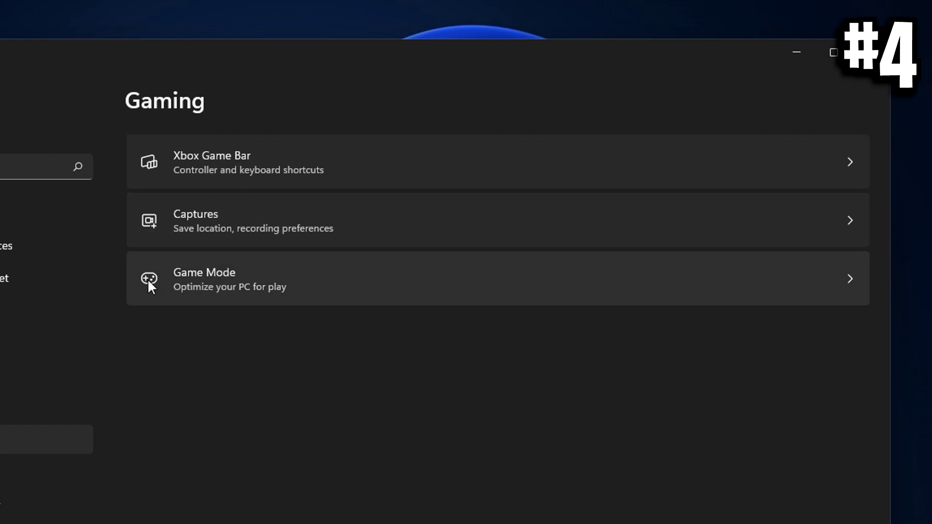
pyautogui.click(260, 281)
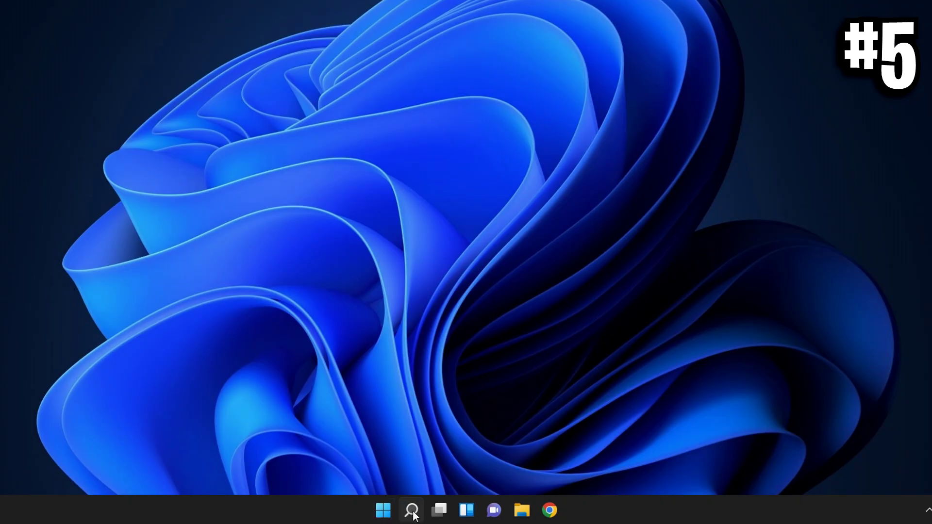
# Search Windows for "edit power", open Edit power plan and bring up its advanced power settings
pyautogui.click(411, 510)
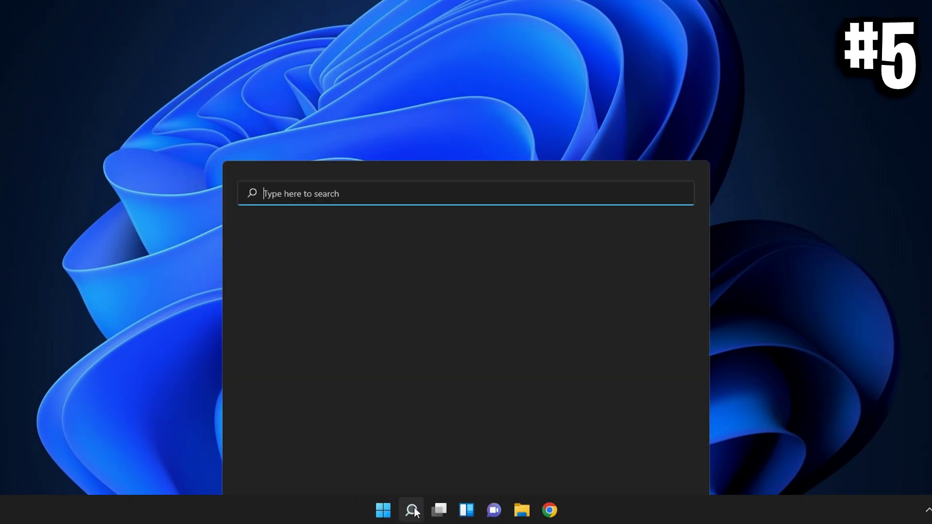
pyautogui.write('edit power')
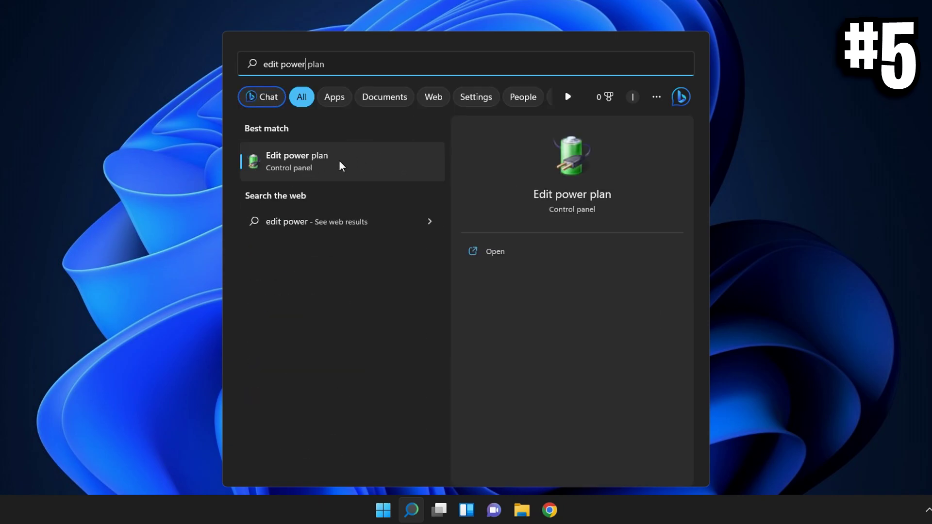
pyautogui.click(348, 164)
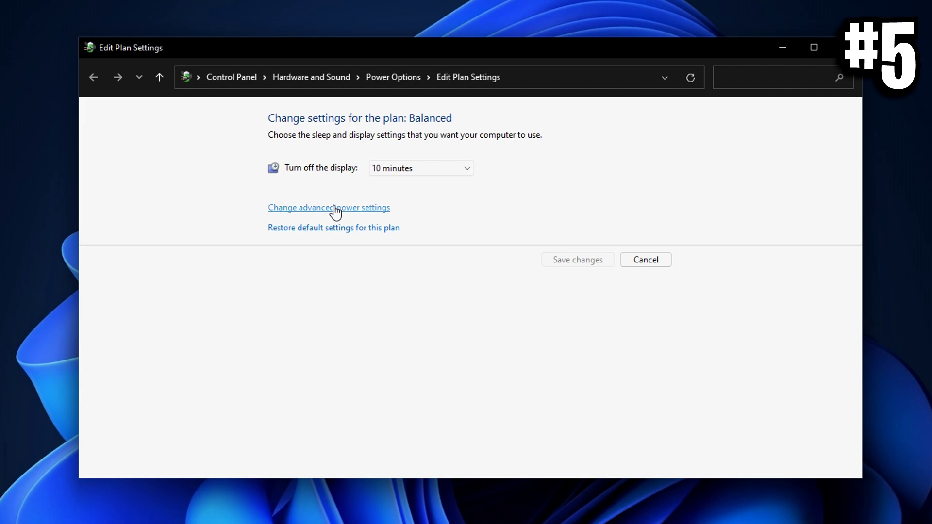
pyautogui.click(374, 209)
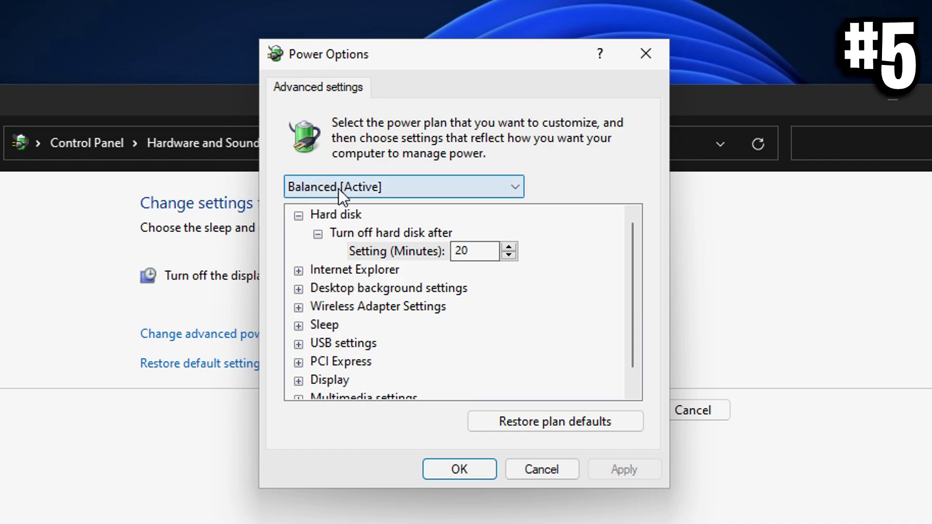
# Select the High performance power plan in the advanced power settings
pyautogui.click(453, 187)
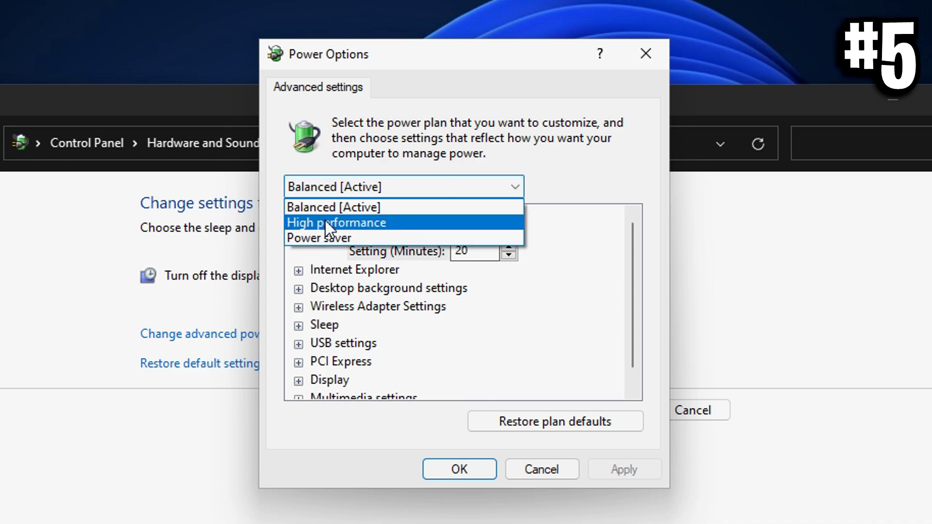
pyautogui.click(445, 223)
pyautogui.scroll(-1, 443, 307)
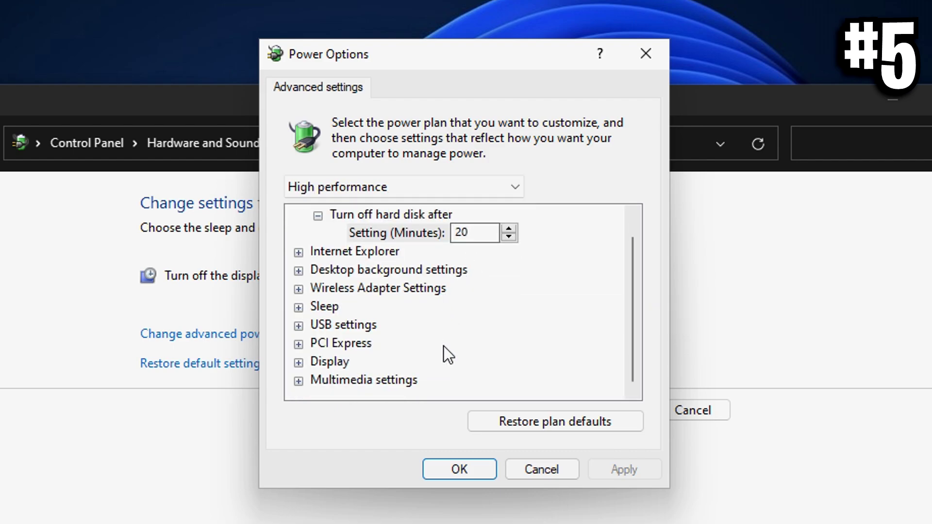
pyautogui.scroll(1, 444, 346)
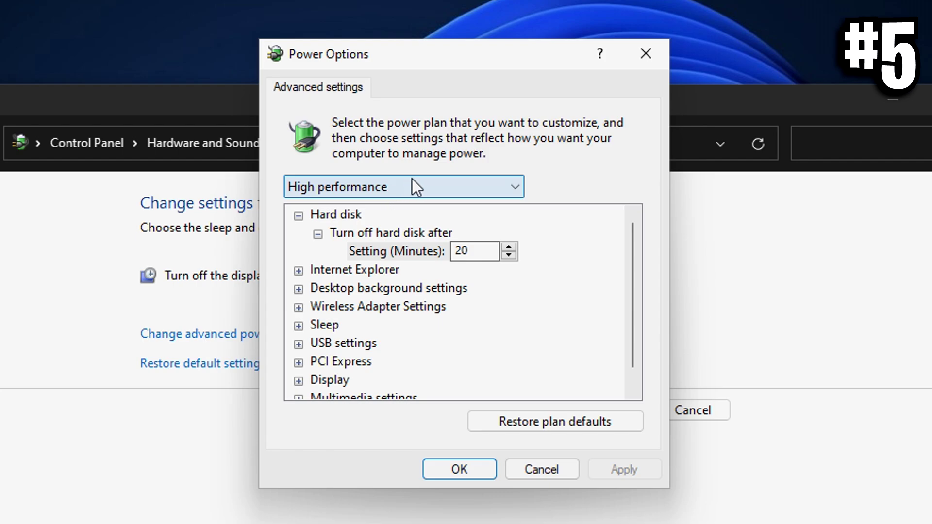
pyautogui.click(469, 189)
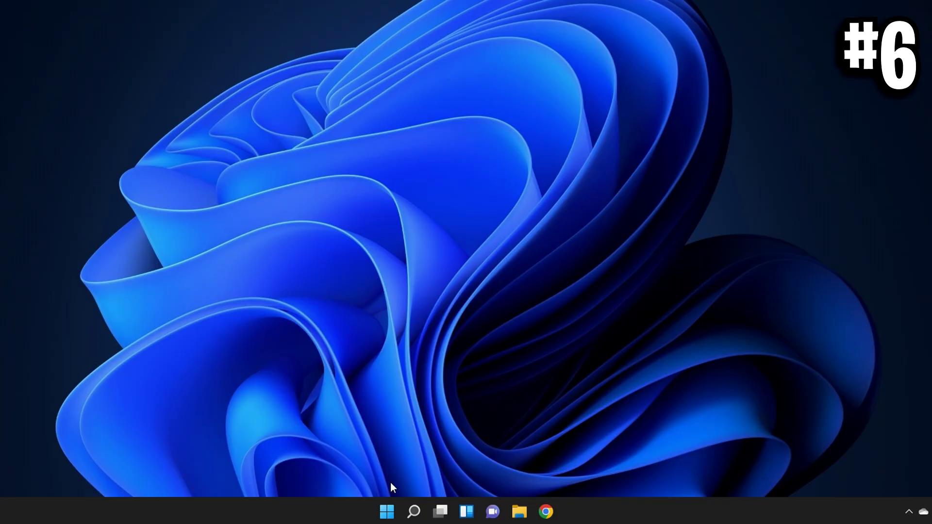
# Search Windows for "adjust the appearance" and open Adjust the appearance and performance of Windows
pyautogui.click(389, 514)
pyautogui.click(395, 85)
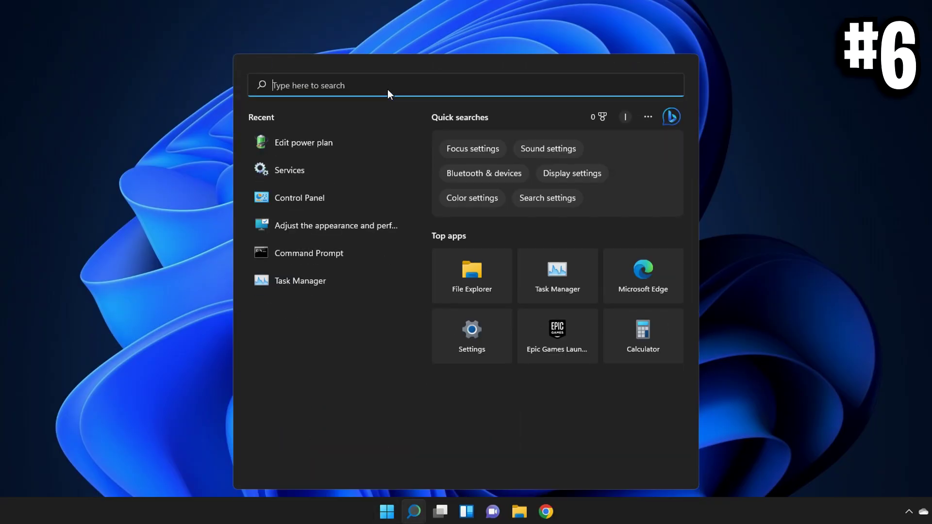
pyautogui.write('adjust the appearance')
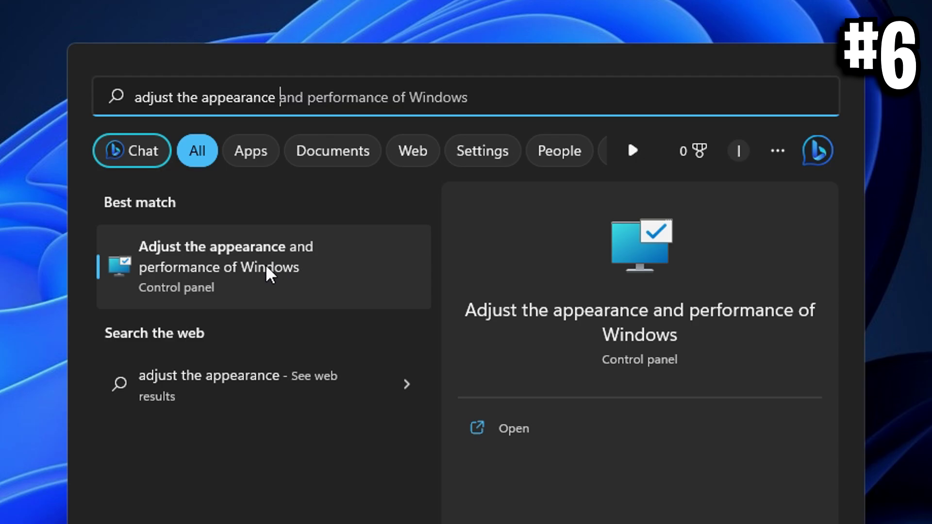
pyautogui.click(268, 276)
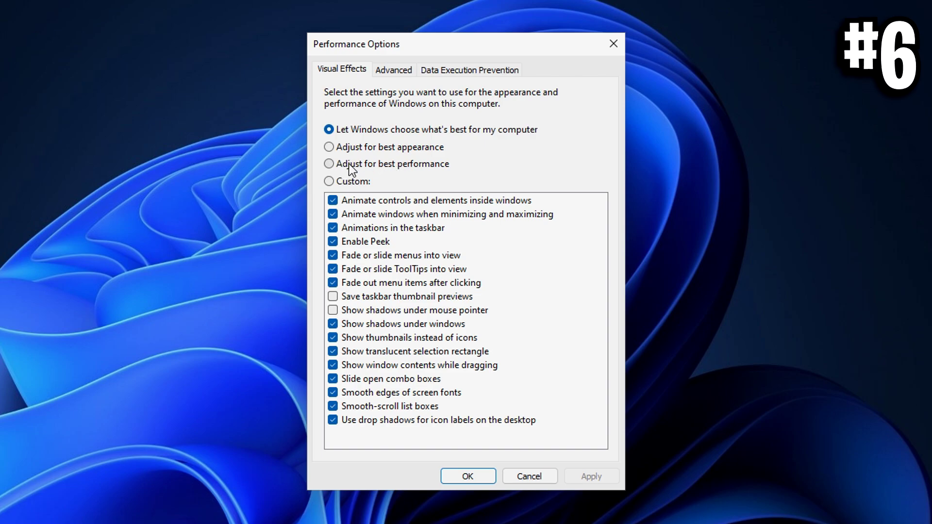
# Choose best-performance visual effects, re-enable taskbar animations, saved taskbar thumbnail previews, thumbnails instead of icons, window contents while dragging and smooth font edges, and apply
pyautogui.click(423, 167)
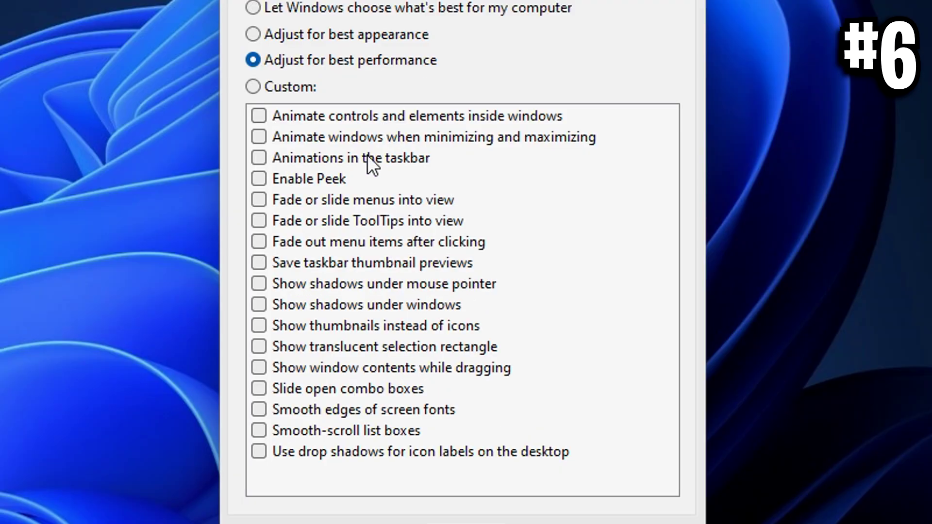
pyautogui.click(262, 155)
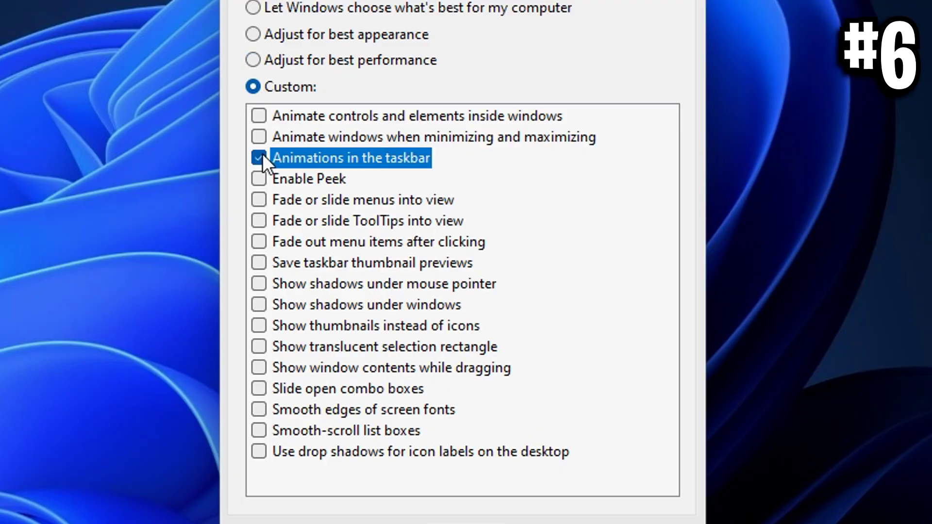
pyautogui.click(438, 268)
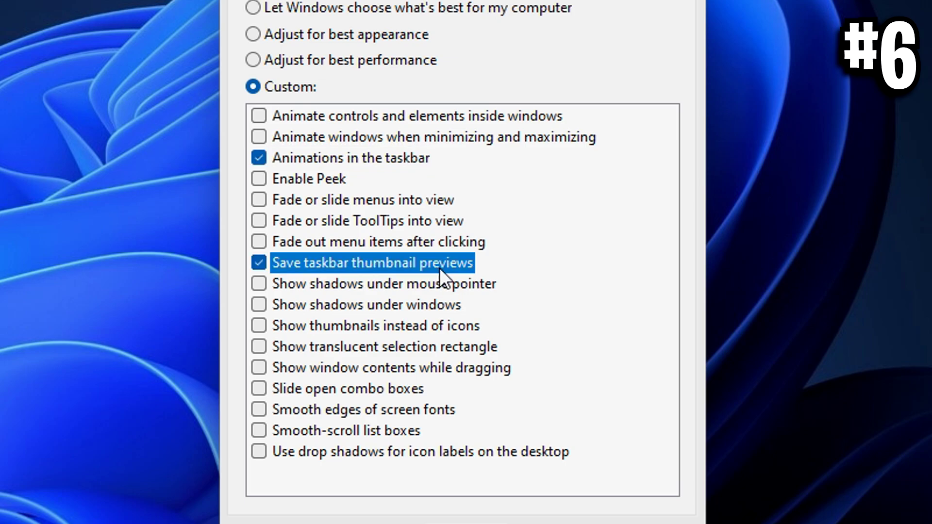
pyautogui.click(272, 326)
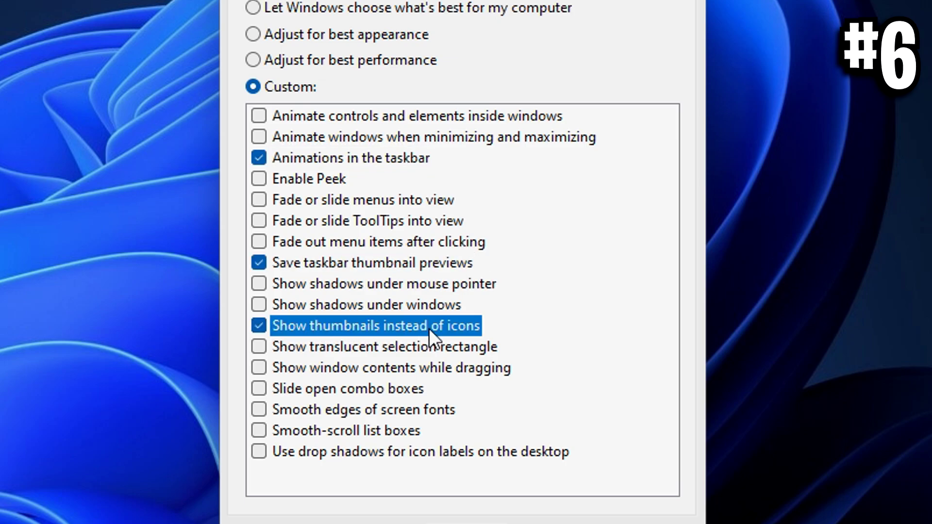
pyautogui.click(358, 369)
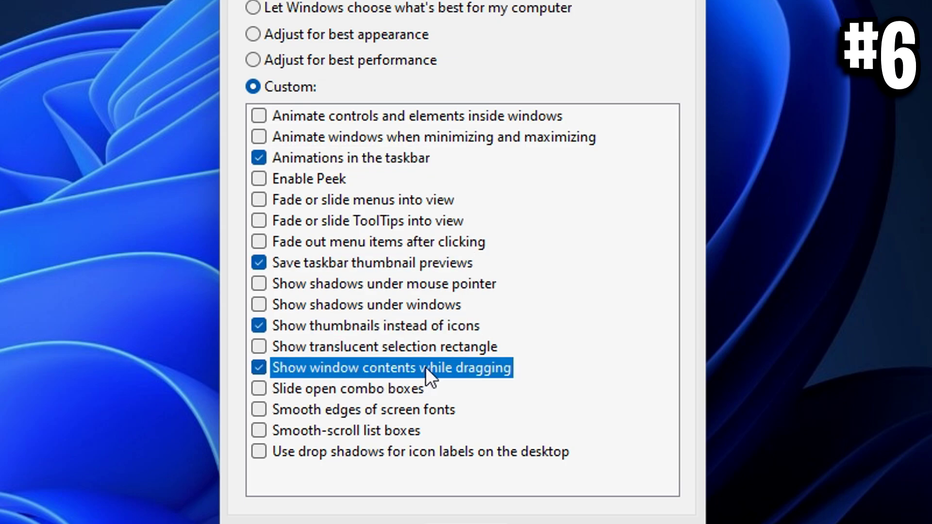
pyautogui.click(347, 409)
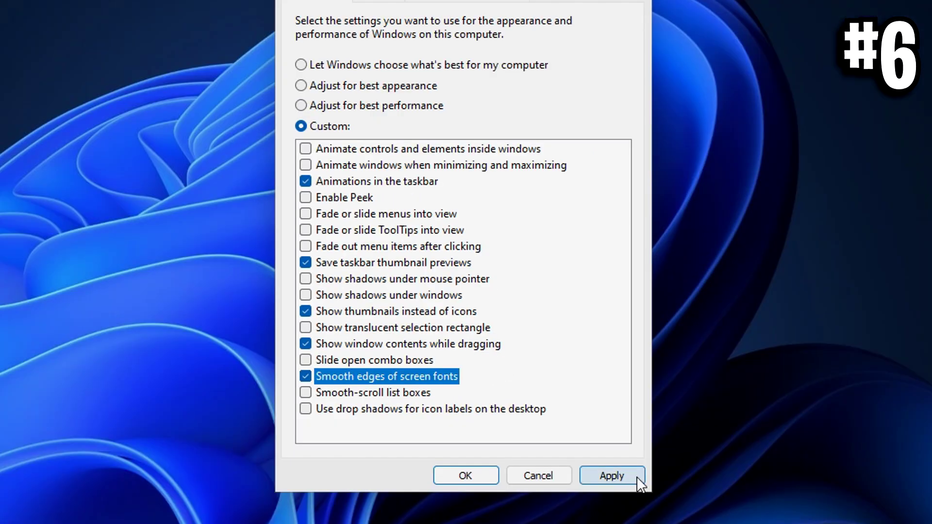
pyautogui.click(634, 476)
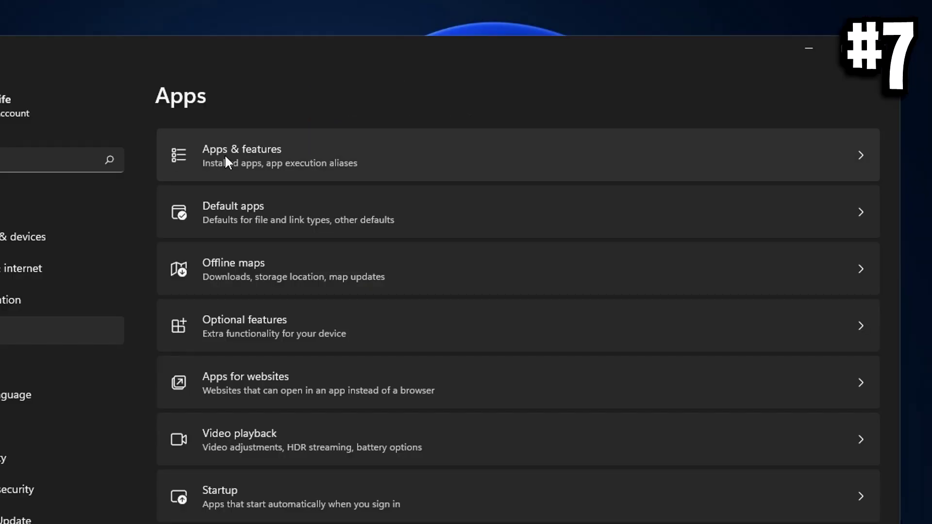
# Open the Apps & features list in Settings and uninstall Groove Music
pyautogui.click(446, 156)
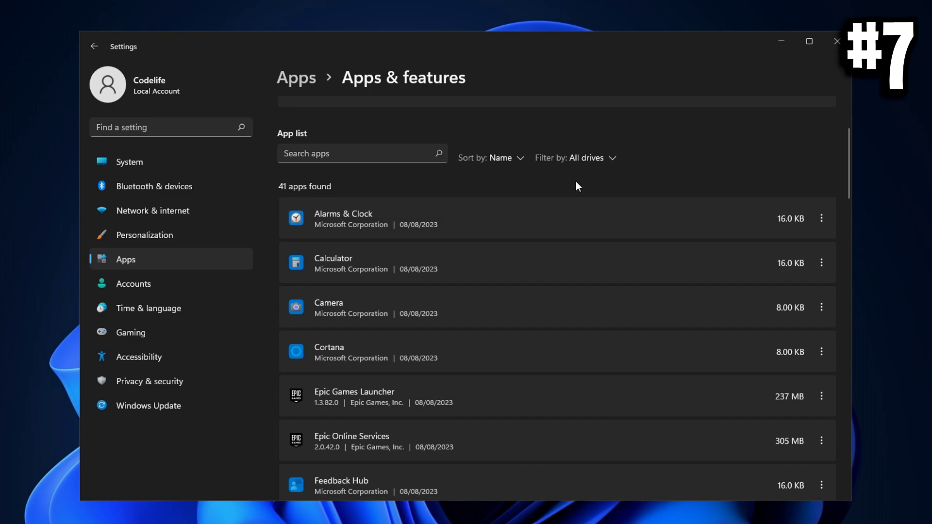
pyautogui.scroll(-3, 576, 197)
pyautogui.scroll(1, 576, 196)
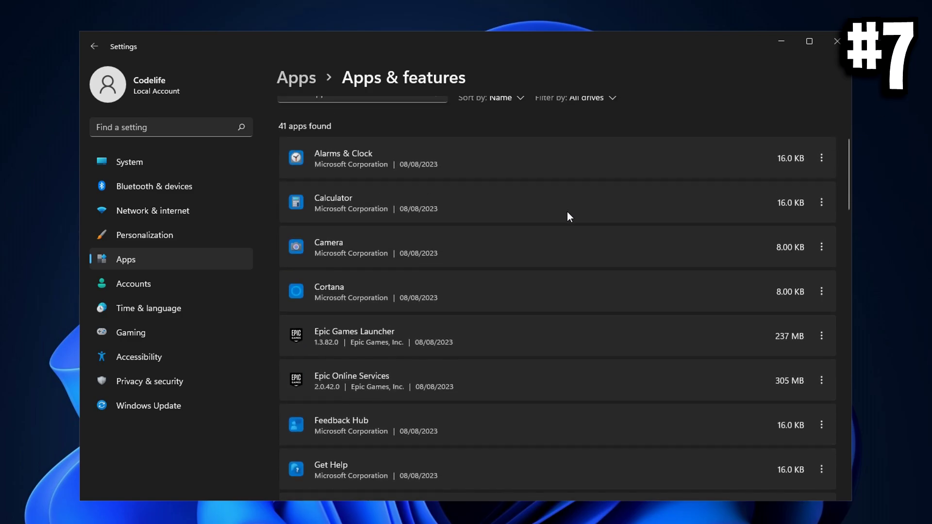
pyautogui.scroll(-1, 568, 214)
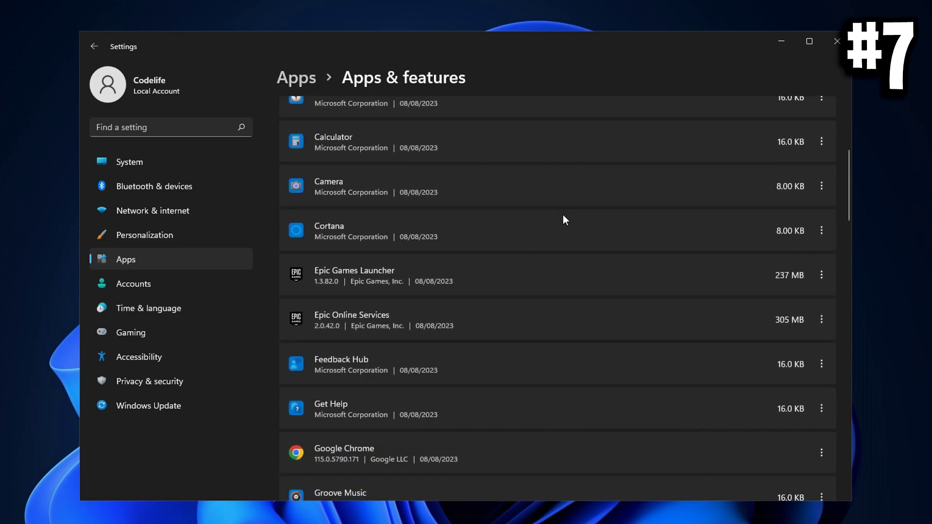
pyautogui.scroll(-3, 560, 218)
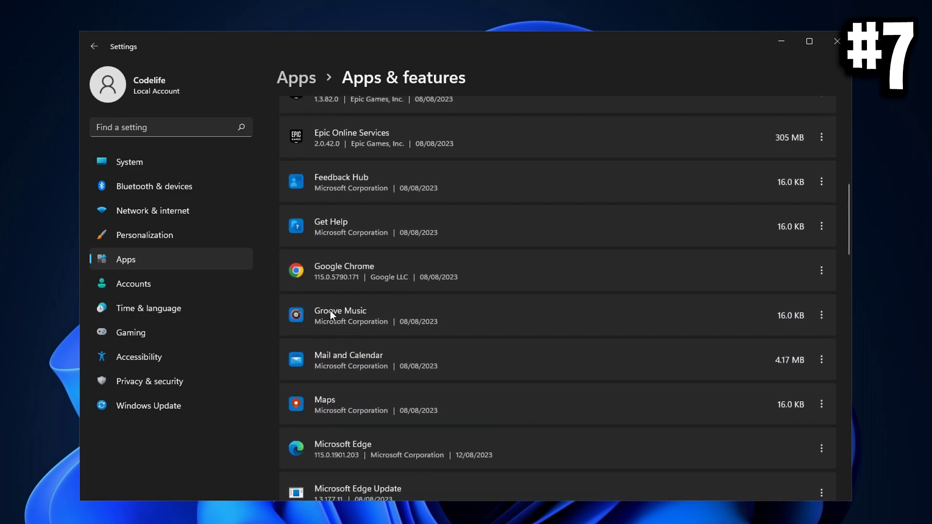
pyautogui.click(821, 315)
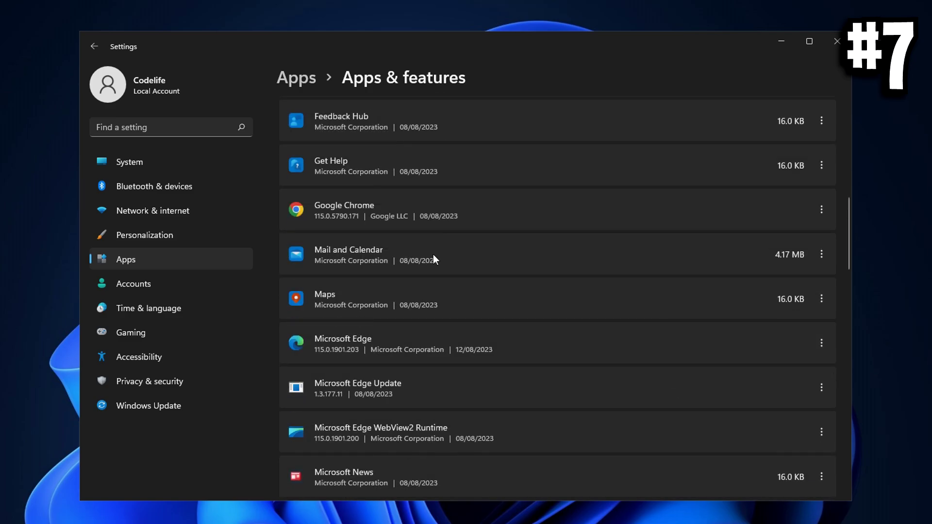
# Uninstall the Mail and Calendar app and confirm its removal
pyautogui.click(822, 254)
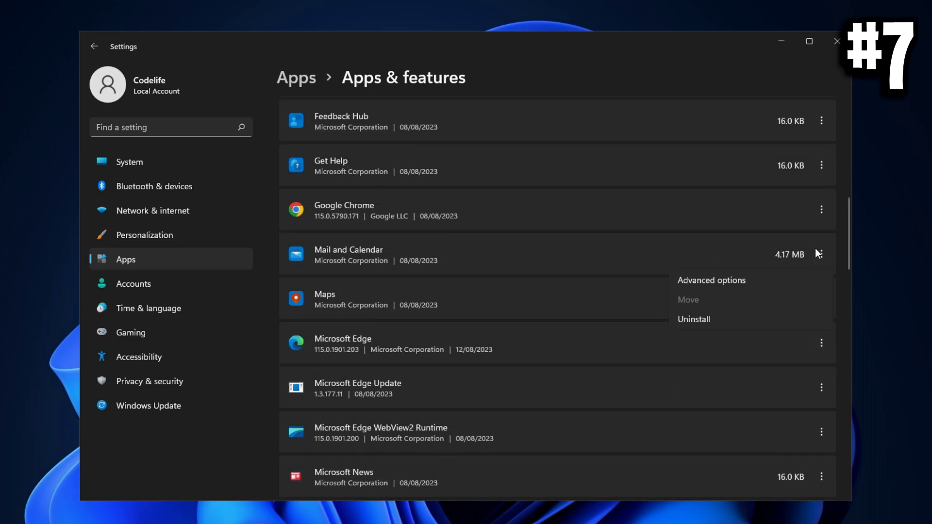
pyautogui.click(701, 320)
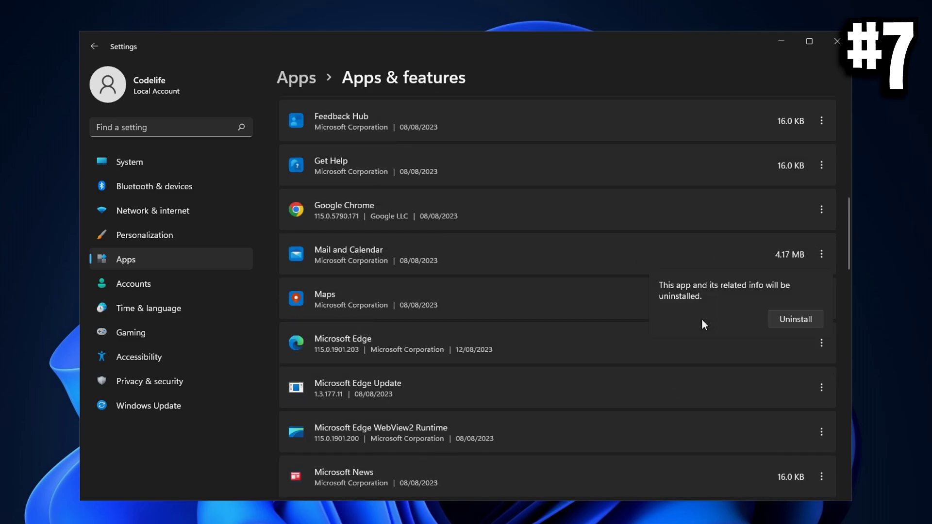
pyautogui.click(796, 320)
pyautogui.scroll(-4, 535, 262)
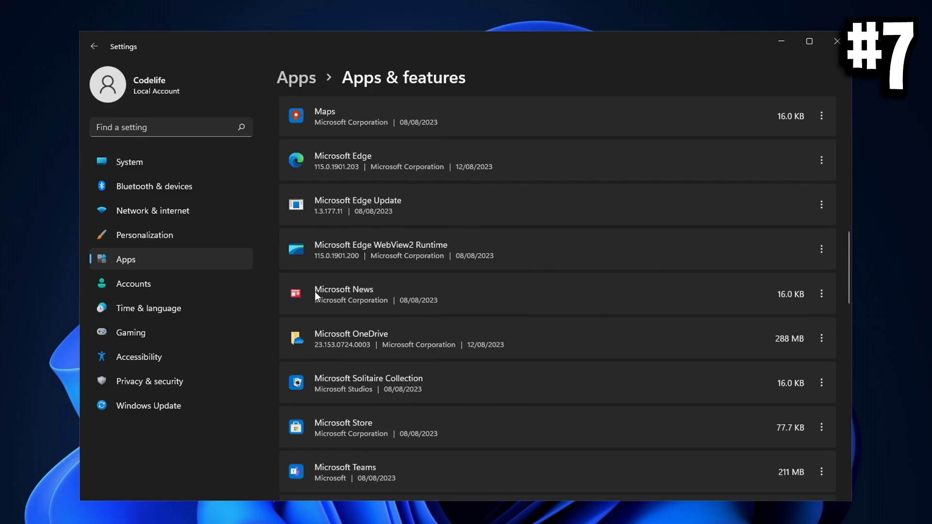
# Uninstall the Microsoft News app and confirm its removal
pyautogui.click(822, 249)
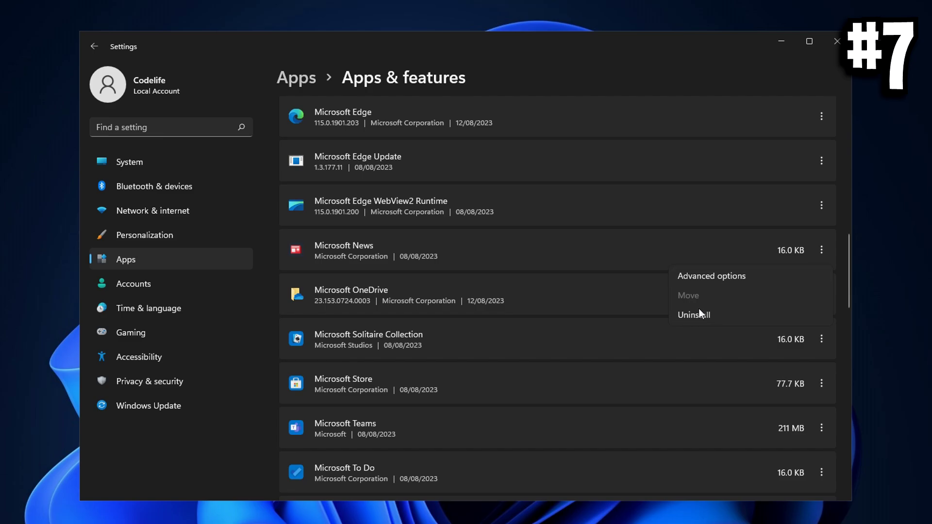
pyautogui.click(692, 312)
pyautogui.click(818, 316)
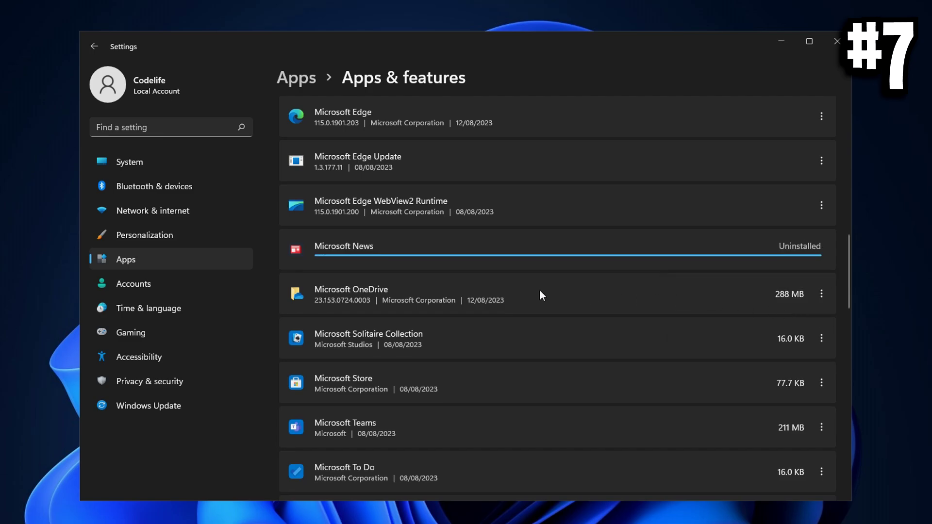
# Uninstall the Microsoft Teams app and confirm its removal
pyautogui.scroll(-2, 540, 290)
pyautogui.click(822, 262)
pyautogui.click(724, 328)
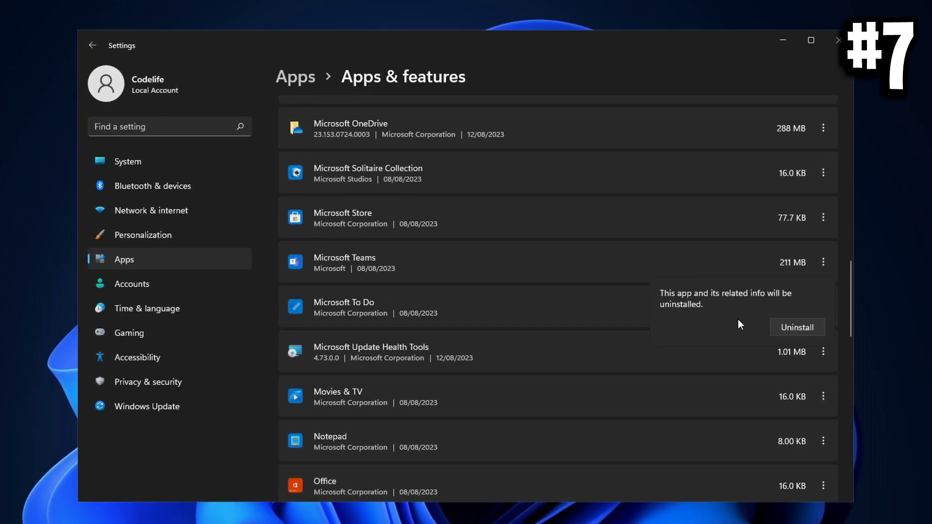
pyautogui.click(781, 323)
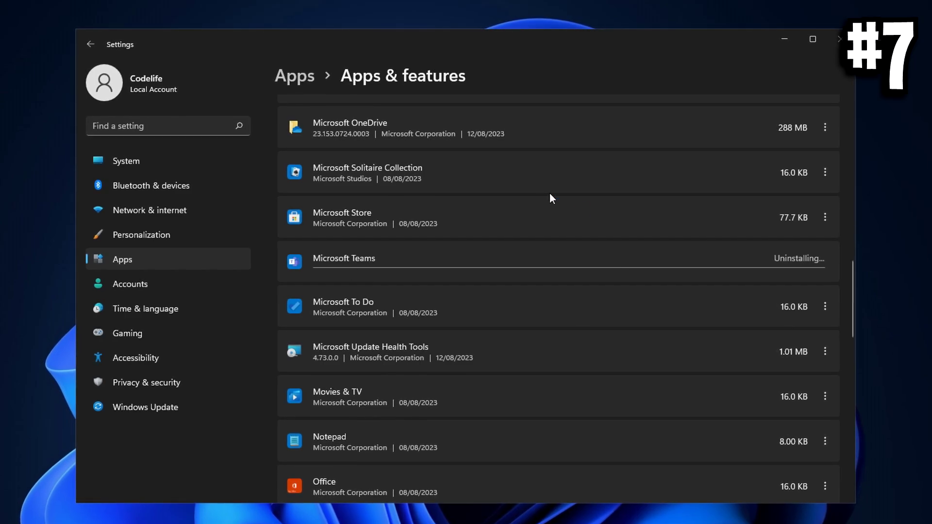
# Uninstall the Office app and confirm its removal
pyautogui.scroll(-2, 514, 307)
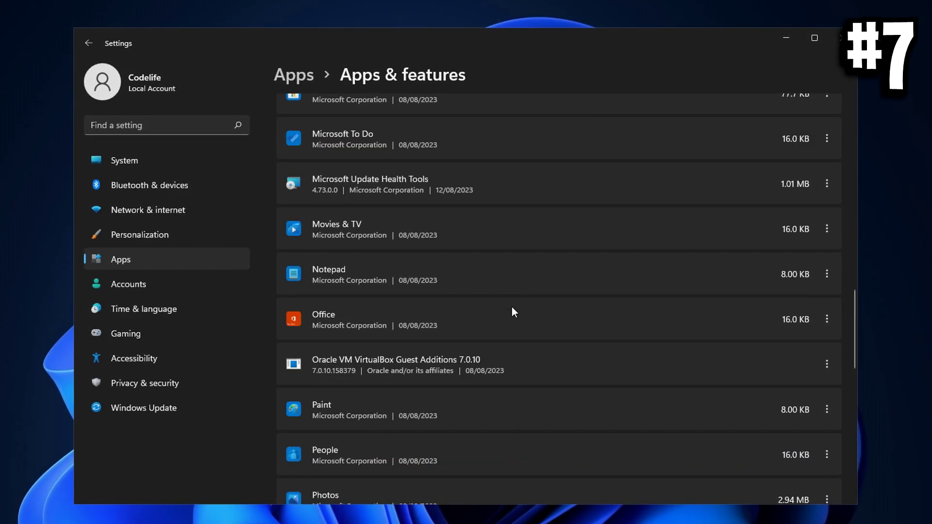
pyautogui.scroll(-1, 509, 311)
pyautogui.scroll(-1, 508, 314)
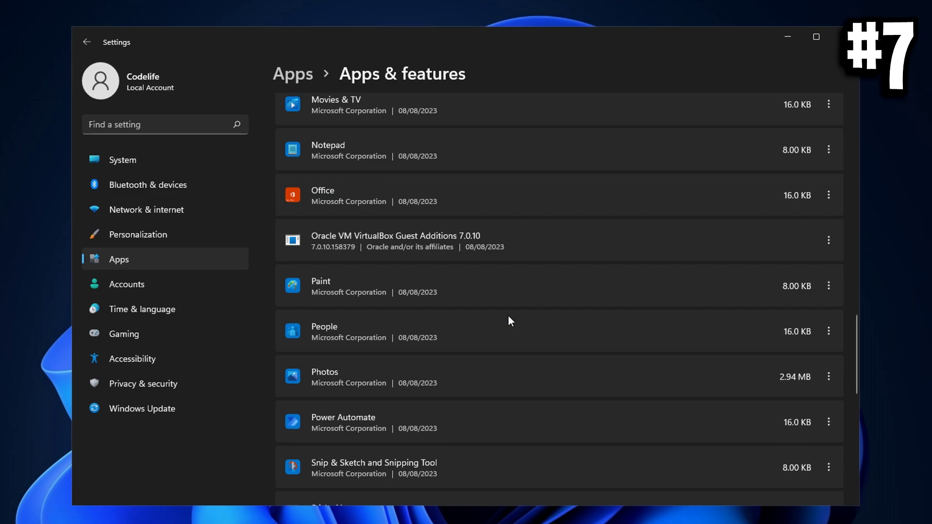
pyautogui.click(830, 194)
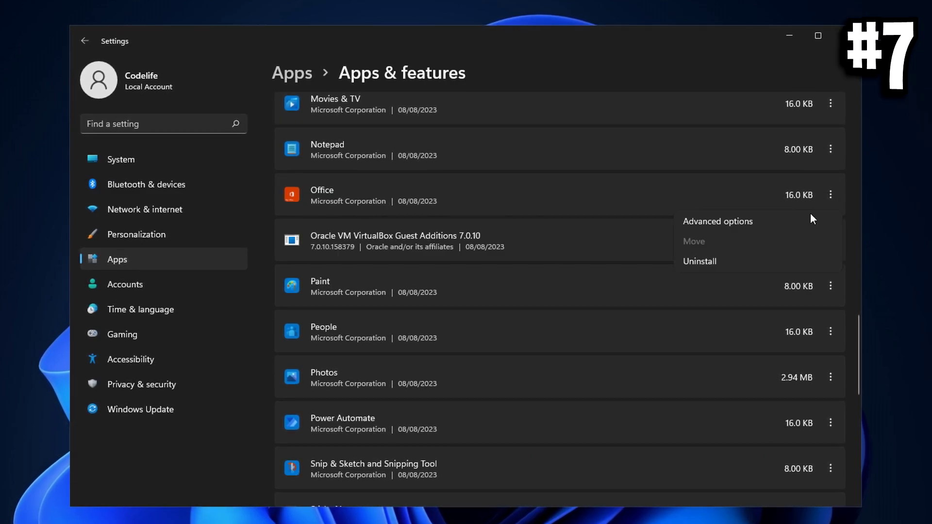
pyautogui.click(709, 261)
pyautogui.click(784, 259)
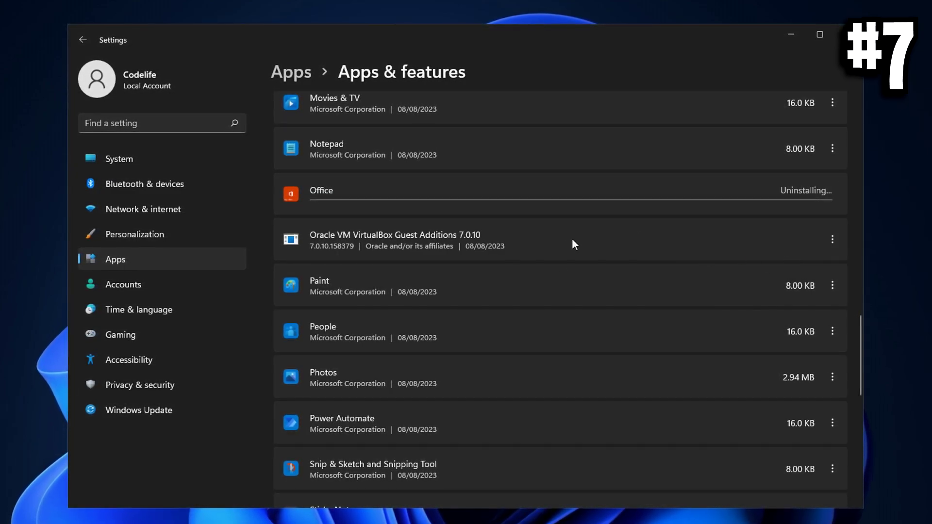
pyautogui.scroll(-2, 543, 248)
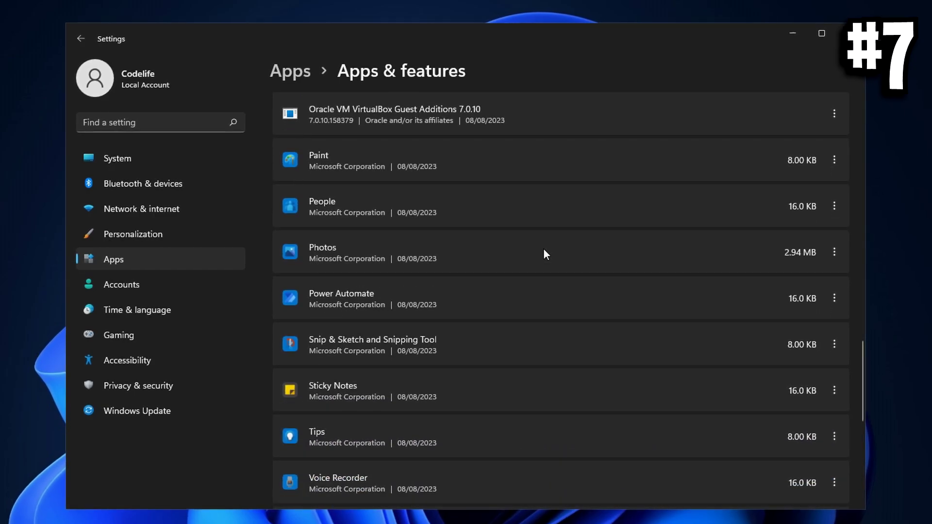
pyautogui.scroll(-1, 543, 249)
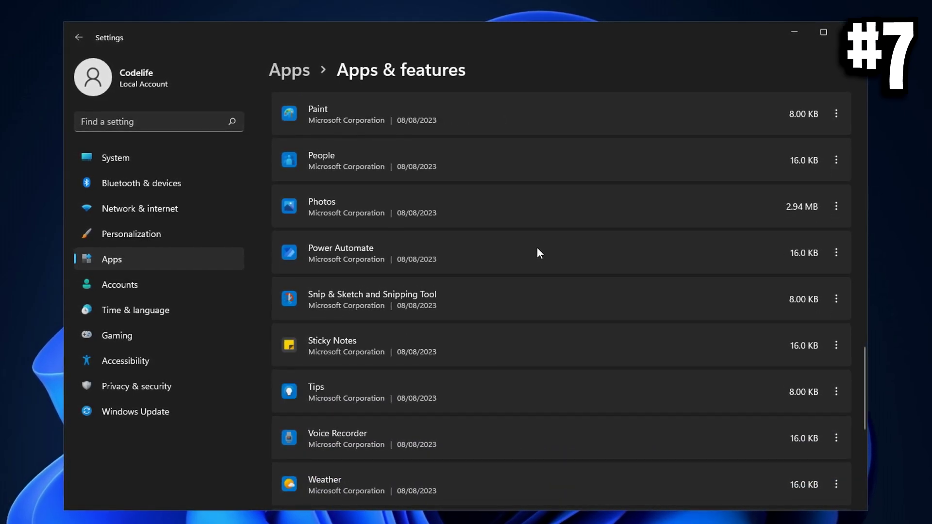
pyautogui.scroll(-1, 534, 249)
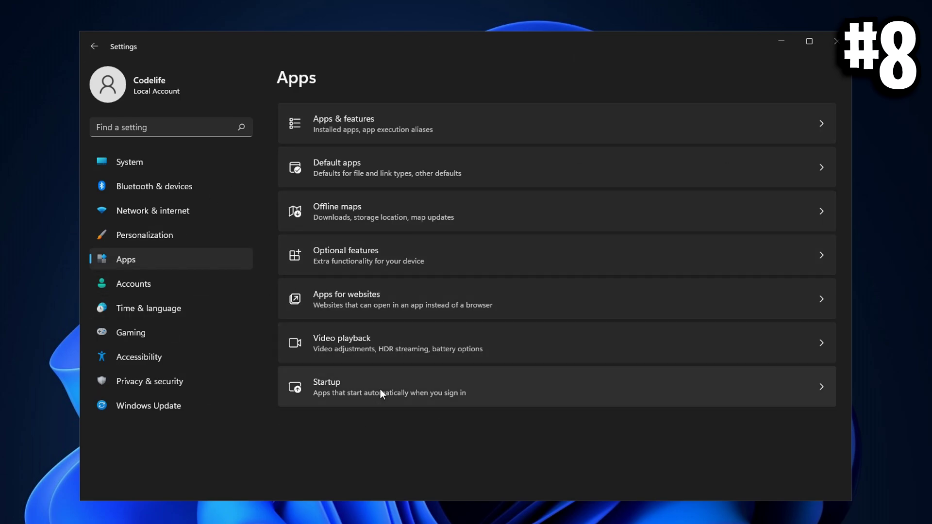
# Open the Startup apps settings and sort the app list by startup impact
pyautogui.click(499, 395)
pyautogui.scroll(-2, 420, 109)
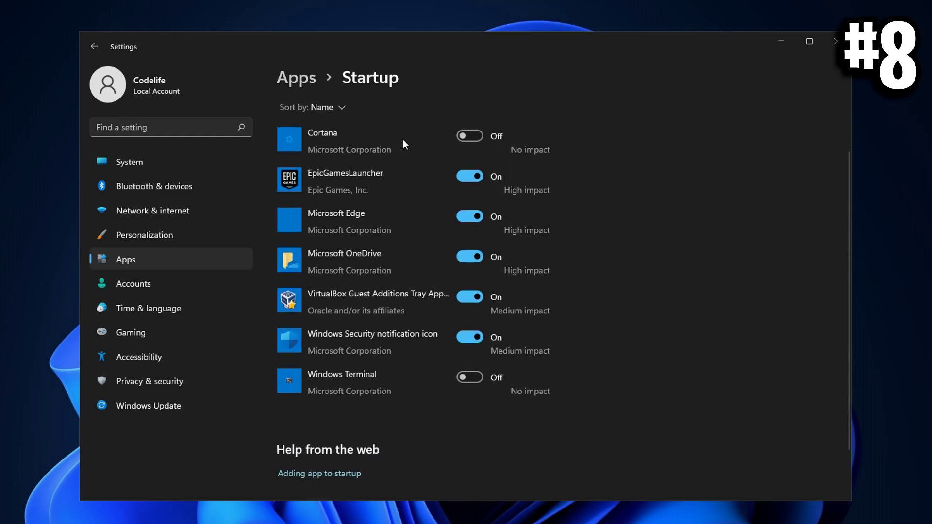
pyautogui.scroll(-1, 403, 139)
pyautogui.scroll(3, 403, 139)
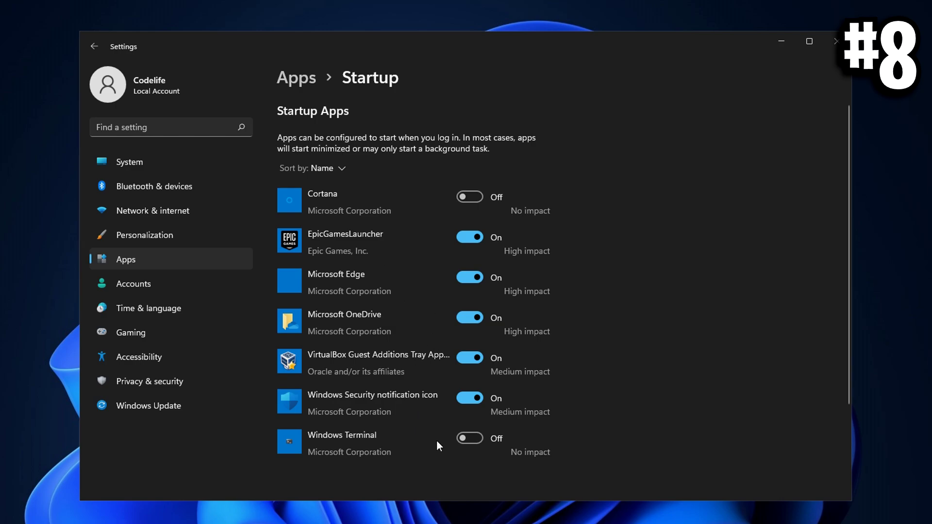
pyautogui.click(341, 170)
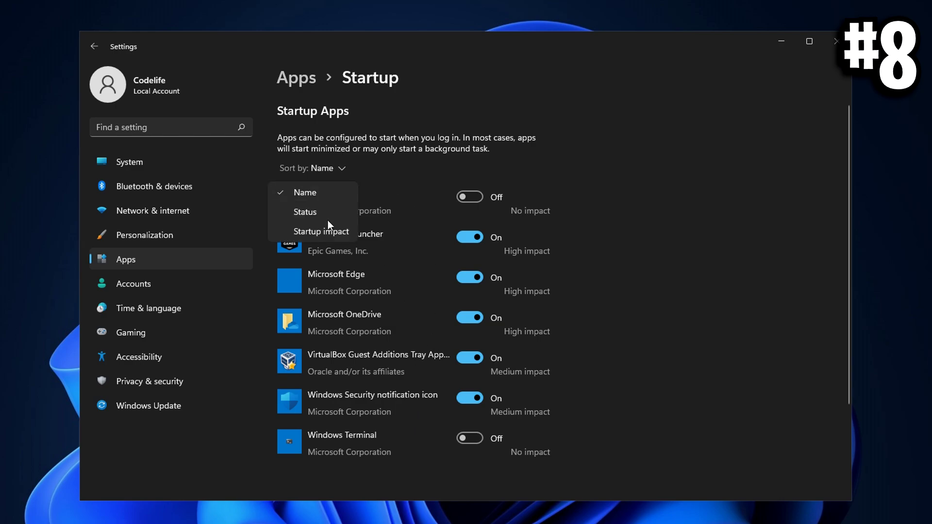
pyautogui.click(304, 233)
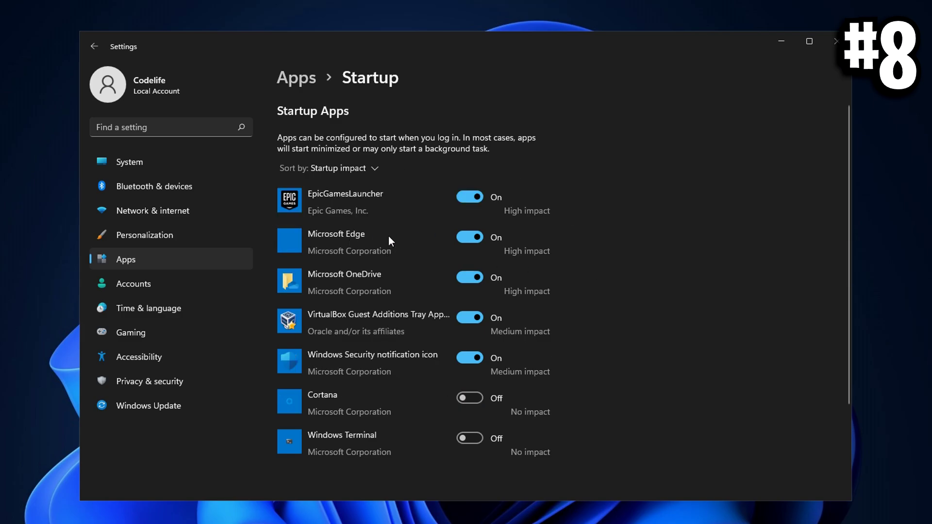
# Stop Microsoft Edge and Microsoft OneDrive from starting automatically at sign-in
pyautogui.click(474, 240)
pyautogui.click(479, 281)
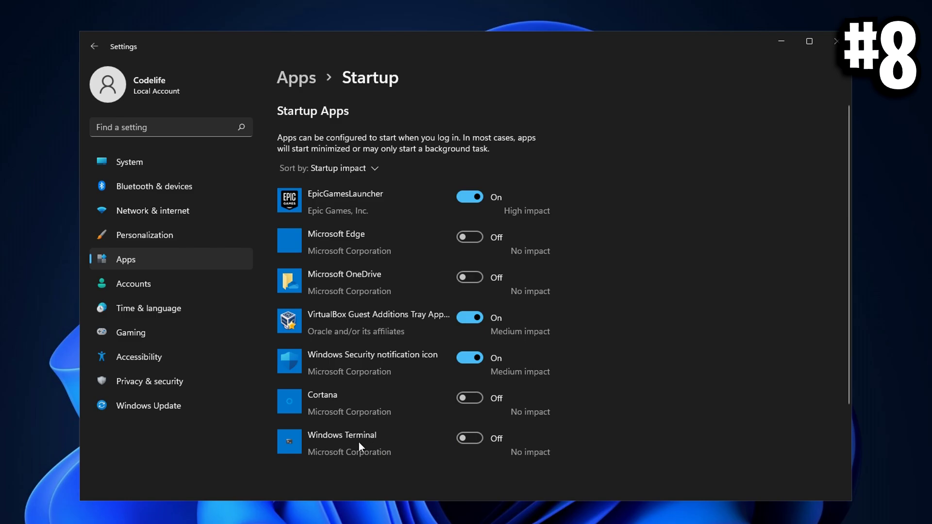
pyautogui.scroll(-3, 559, 427)
pyautogui.scroll(3, 466, 354)
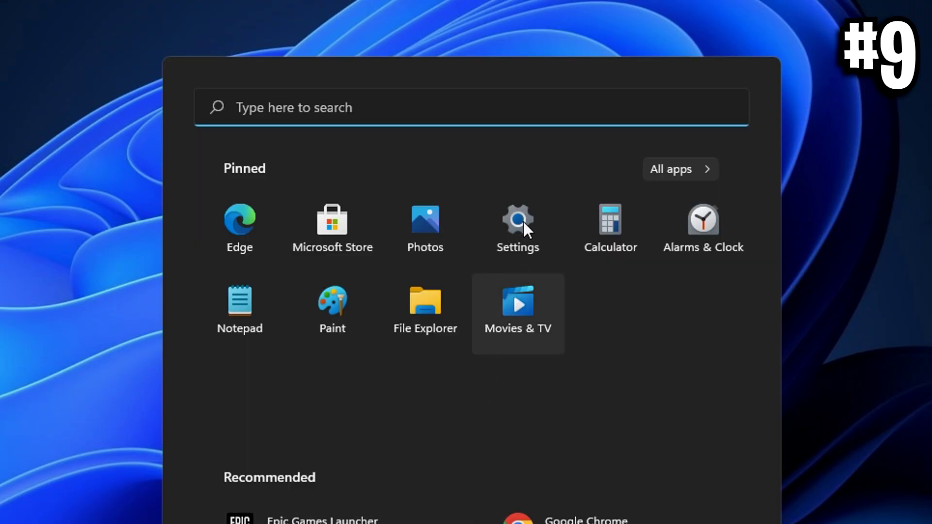
# In the General privacy settings, turn off personalized ads, language-list access for websites, app launch tracking and suggested content in Settings
pyautogui.click(532, 231)
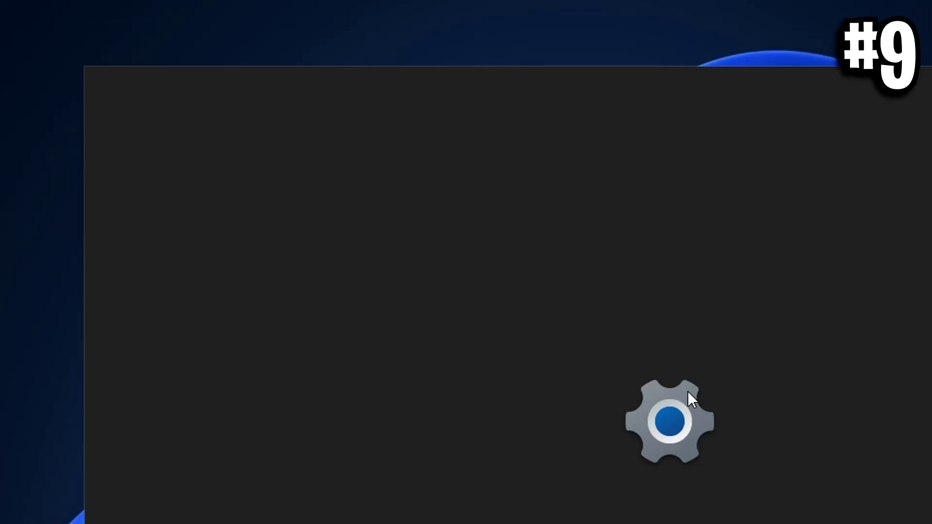
pyautogui.click(190, 289)
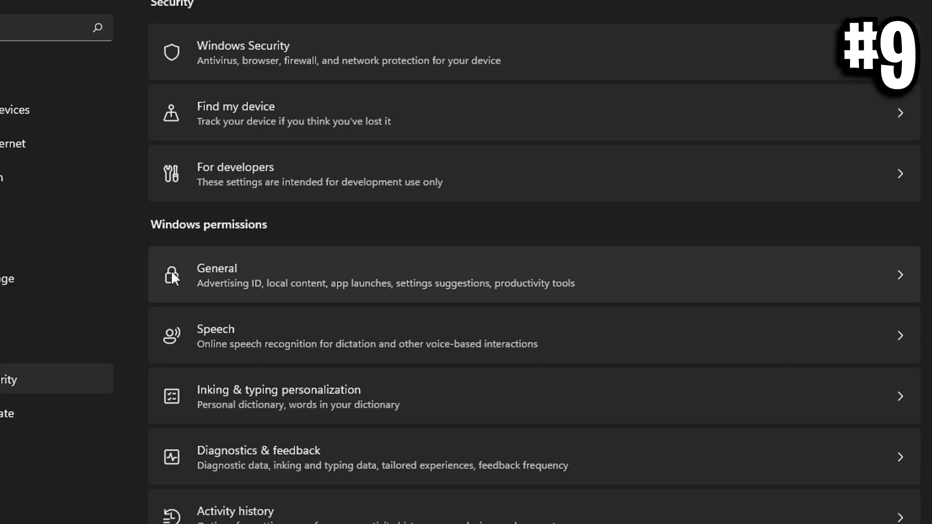
pyautogui.click(259, 274)
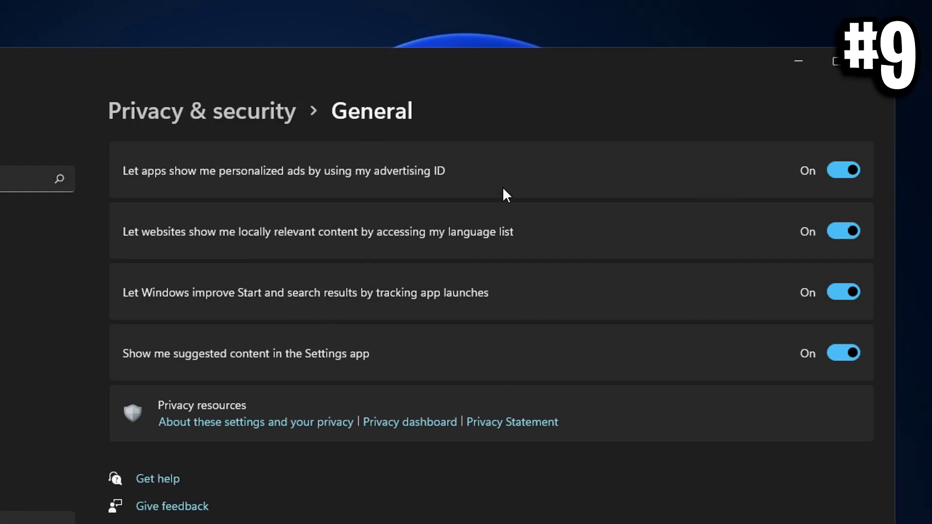
pyautogui.click(853, 170)
pyautogui.click(846, 235)
pyautogui.click(844, 292)
pyautogui.click(844, 353)
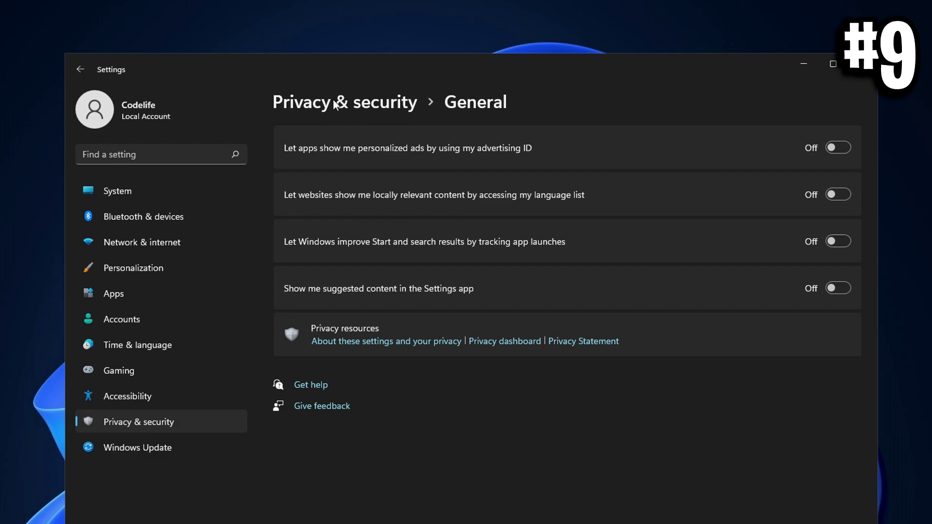
# Turn off online speech recognition in the Speech privacy settings
pyautogui.click(333, 103)
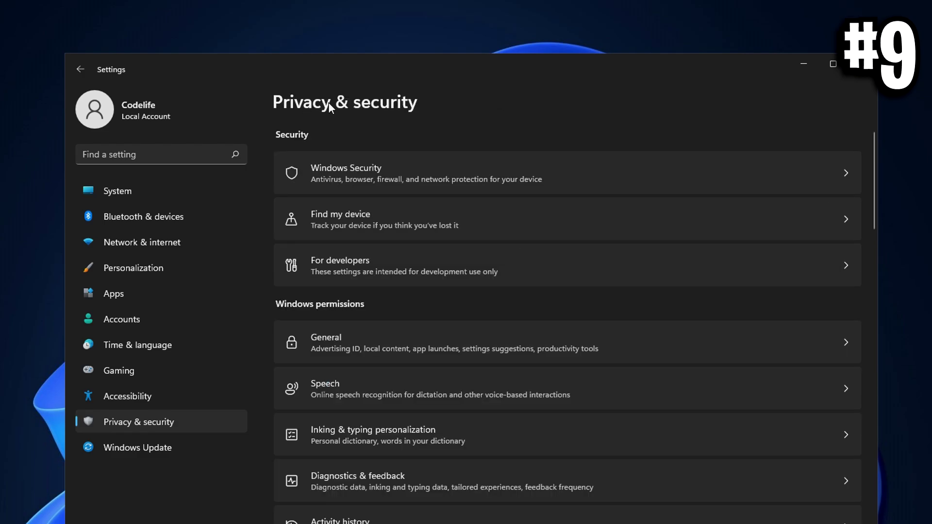
pyautogui.scroll(-4, 459, 272)
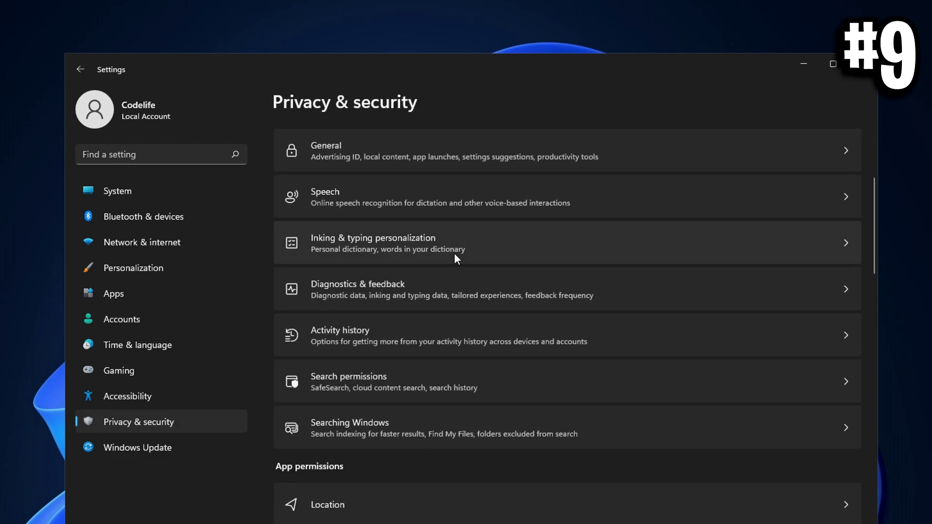
pyautogui.click(392, 196)
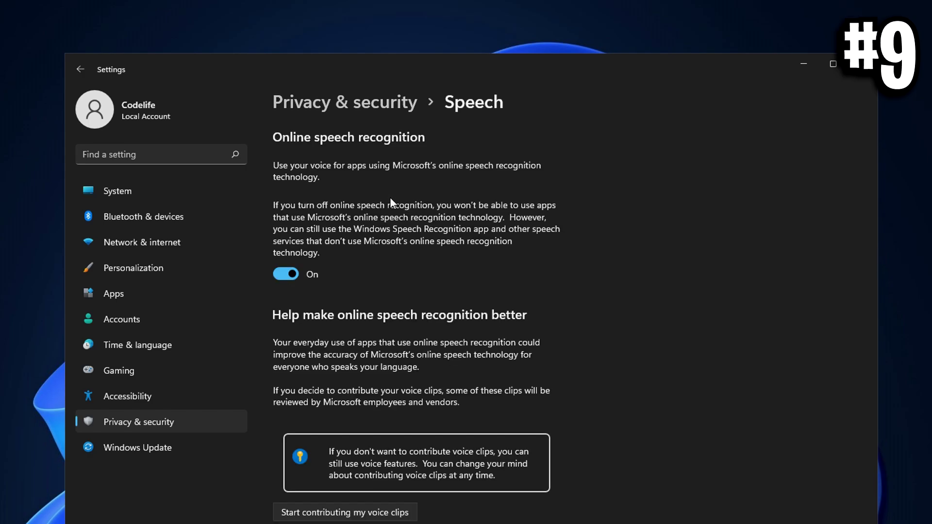
pyautogui.click(282, 275)
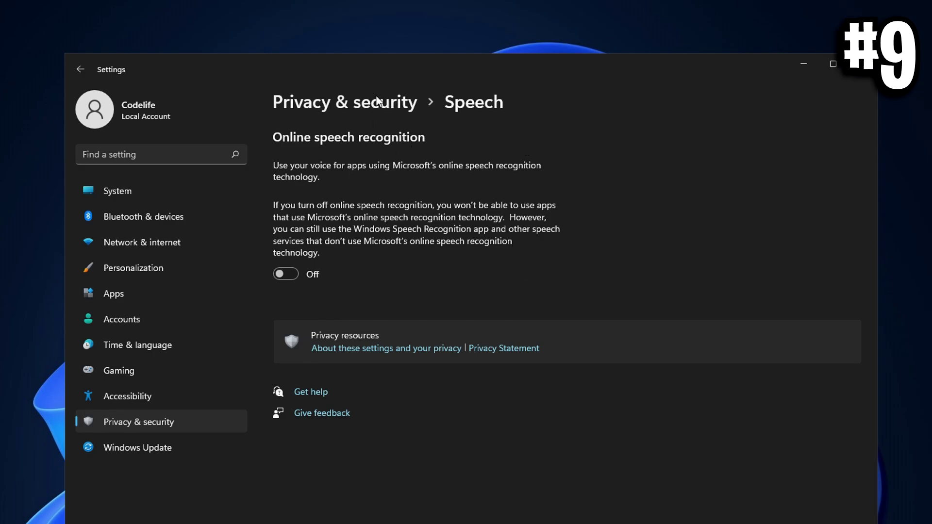
# Turn off sending optional diagnostic data in the Diagnostics & feedback privacy settings
pyautogui.click(344, 102)
pyautogui.scroll(-4, 526, 304)
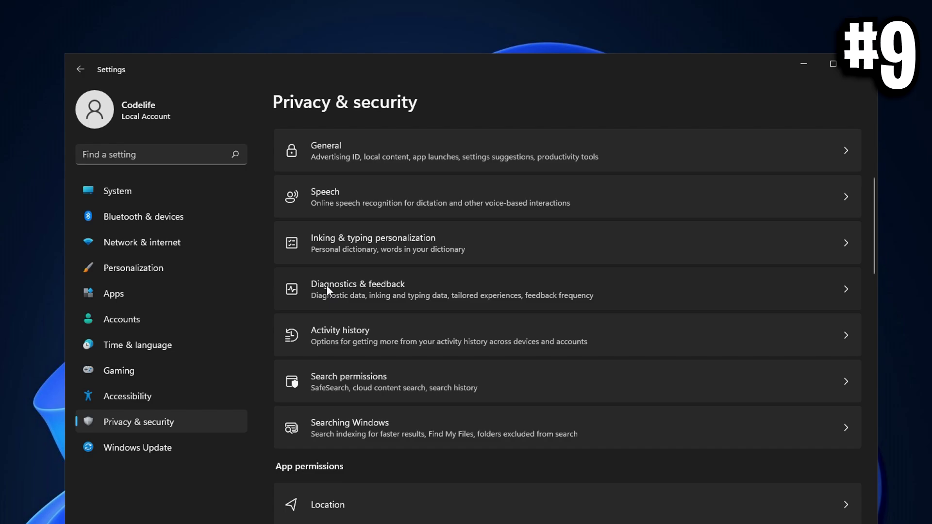
pyautogui.click(326, 285)
pyautogui.click(825, 247)
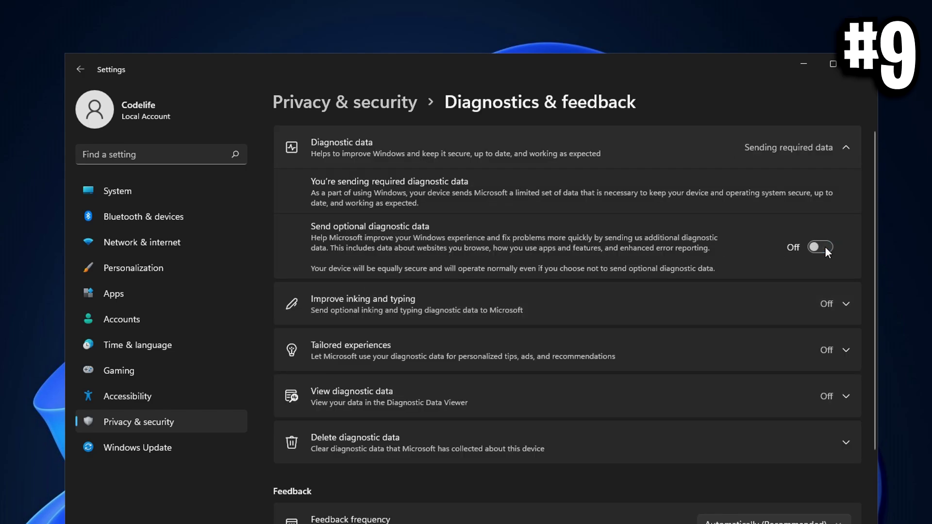
pyautogui.scroll(-3, 503, 311)
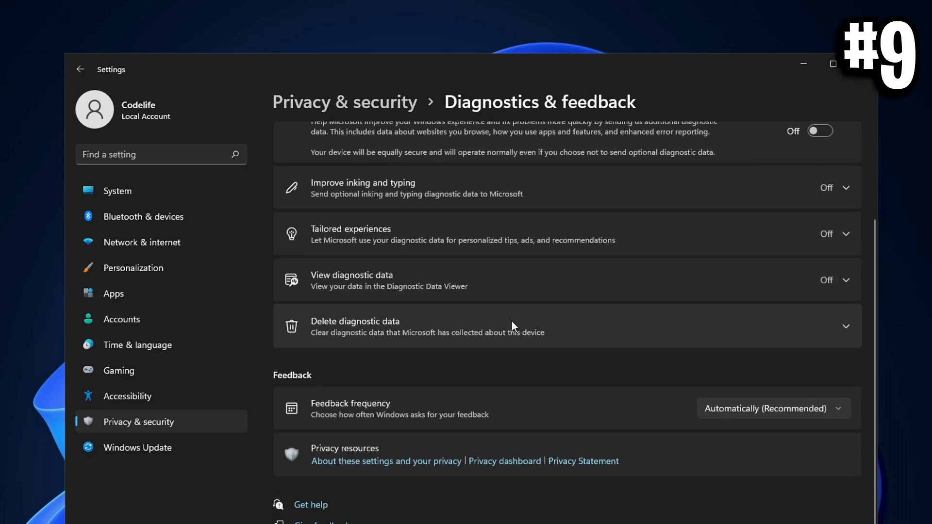
pyautogui.scroll(3, 511, 317)
# Review the Location access settings and the remaining app permissions under Privacy & security
pyautogui.click(383, 103)
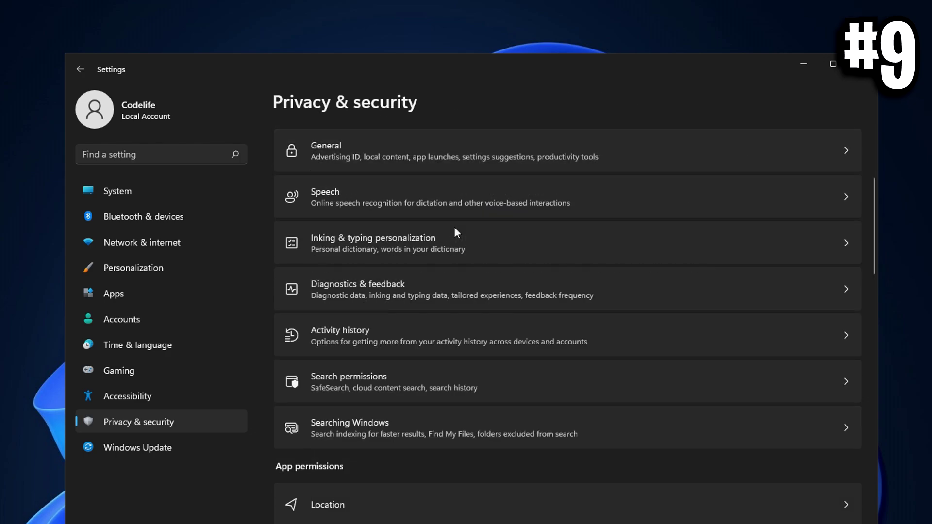
pyautogui.scroll(-4, 426, 368)
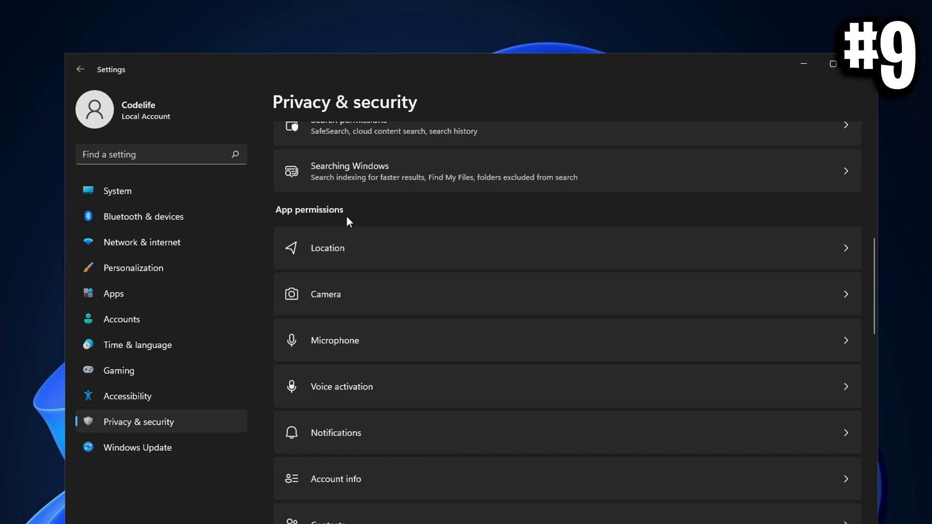
pyautogui.click(412, 243)
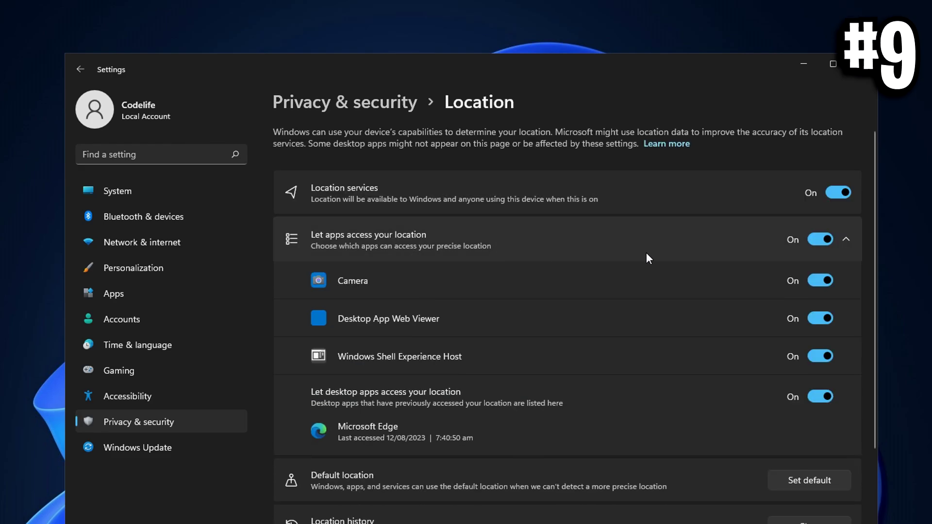
pyautogui.hotkey('alt', 'Left')
pyautogui.scroll(-3, 527, 452)
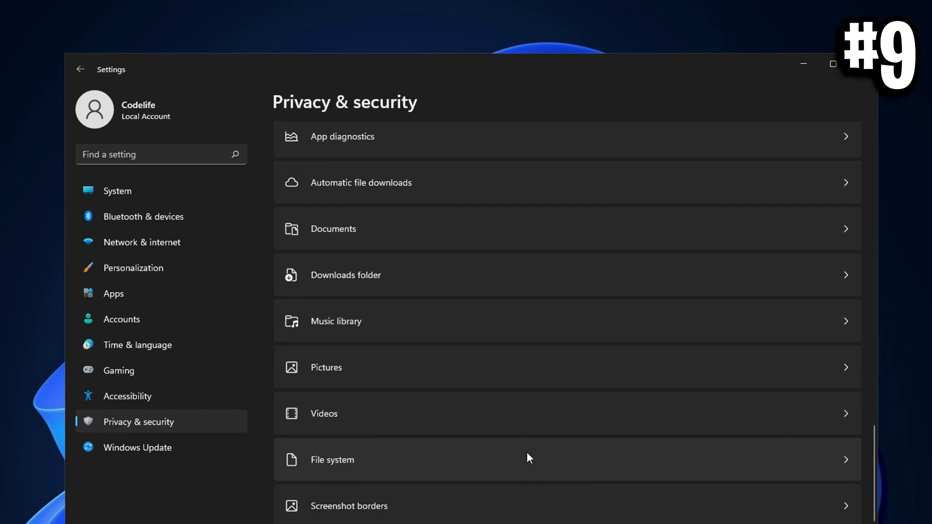
pyautogui.scroll(15, 528, 450)
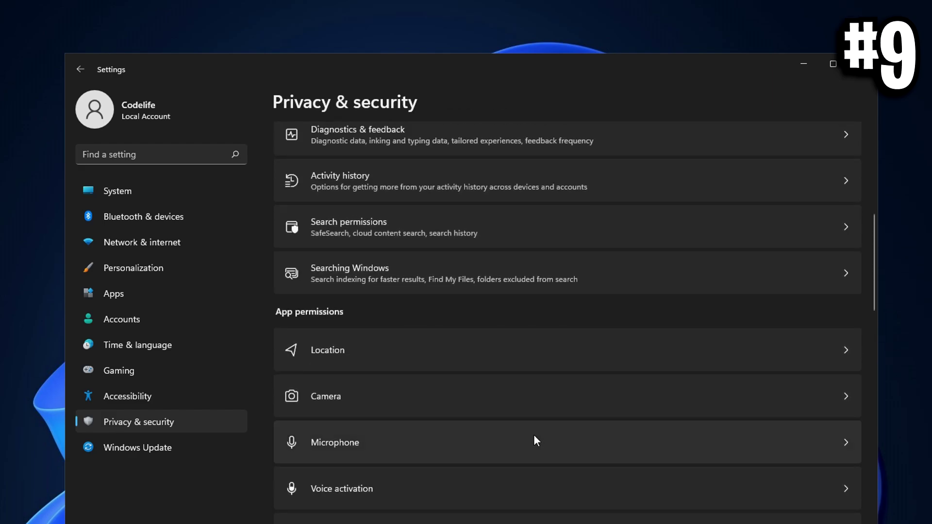
pyautogui.scroll(6, 536, 433)
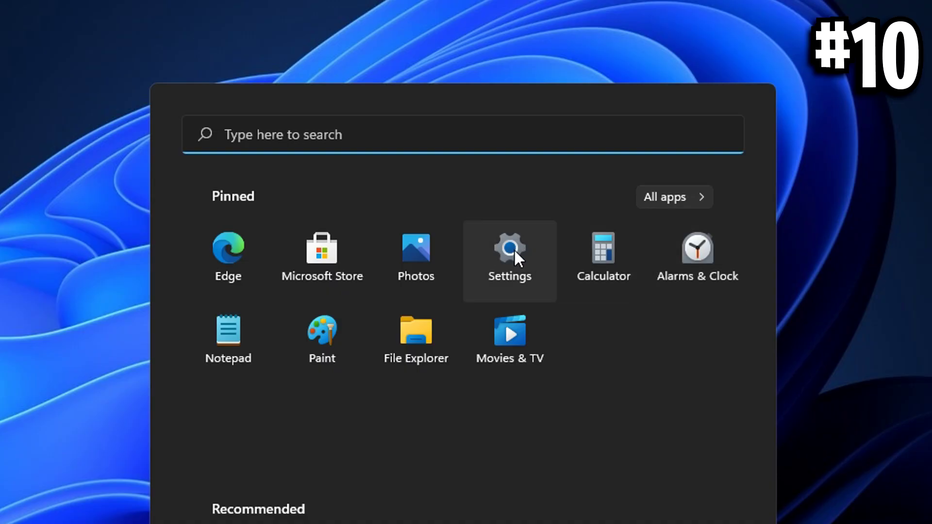
# Open the advanced temporary files options from the Storage cleanup recommendations in the system settings
pyautogui.click(514, 249)
pyautogui.scroll(-3, 446, 263)
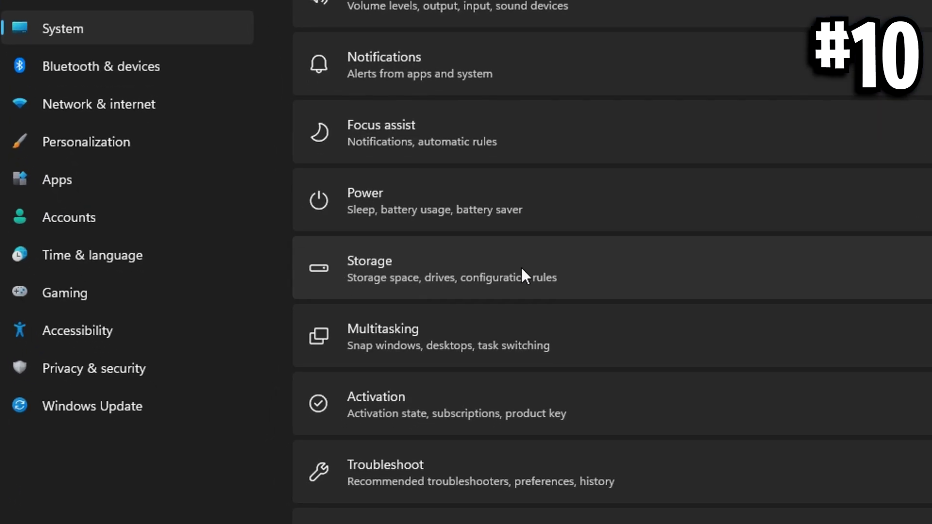
pyautogui.click(521, 269)
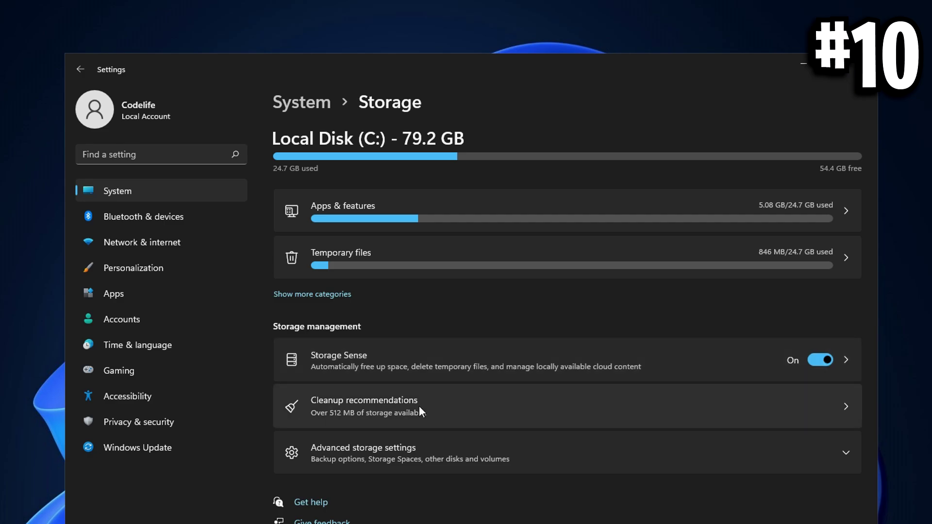
pyautogui.click(454, 406)
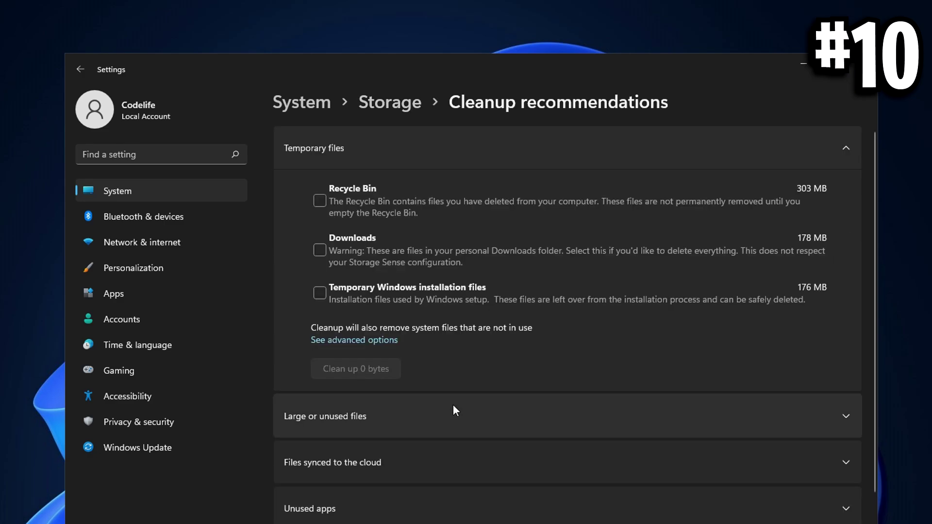
pyautogui.click(386, 342)
# Add the Recycle Bin and Temporary Windows installation files to the temporary files selected for removal, leaving Downloads unselected
pyautogui.scroll(-5, 486, 218)
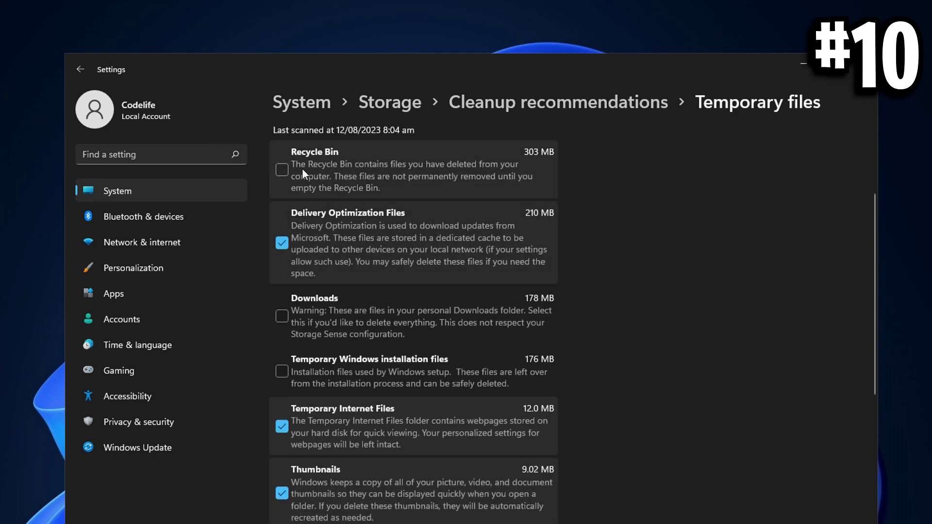
pyautogui.click(285, 168)
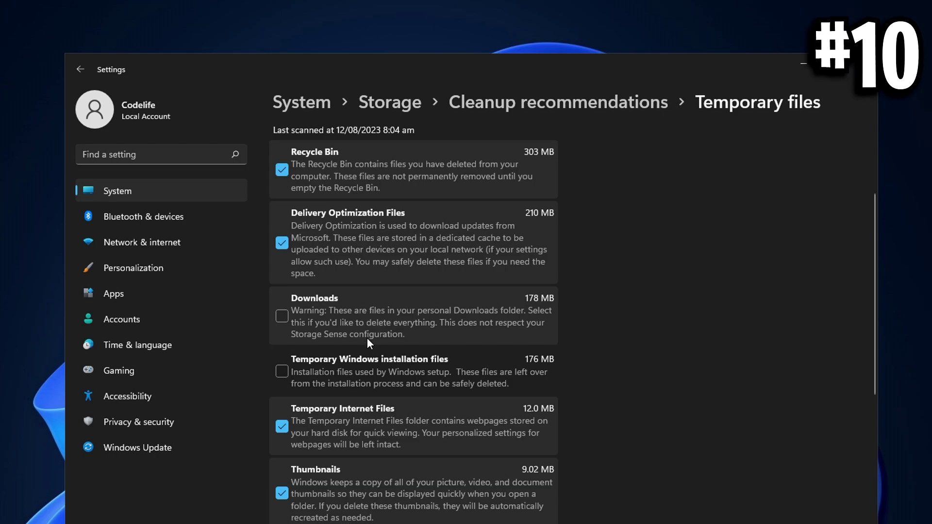
pyautogui.click(303, 354)
# Check the list of temporary file categories and permanently remove the selected files
pyautogui.scroll(-5, 468, 324)
pyautogui.scroll(5, 467, 325)
pyautogui.scroll(-4, 462, 330)
pyautogui.scroll(4, 454, 335)
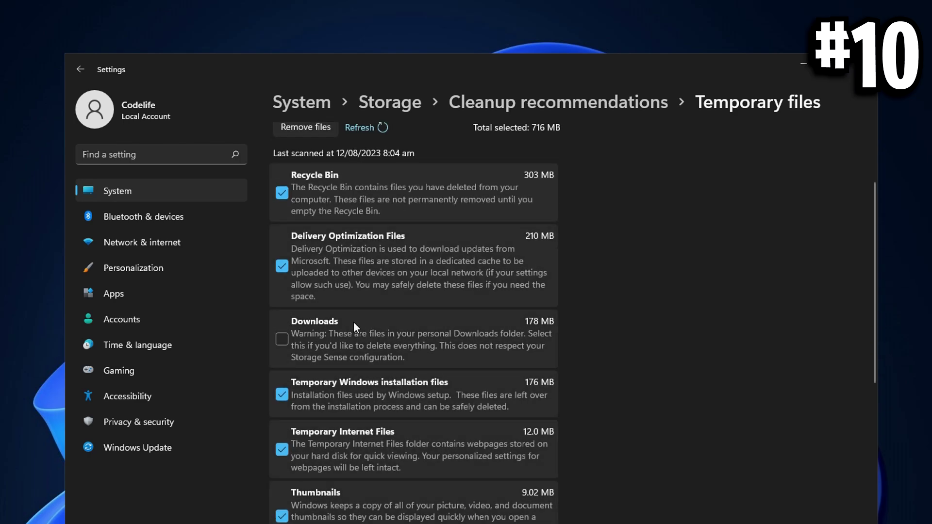
pyautogui.scroll(-5, 435, 373)
pyautogui.scroll(5, 457, 389)
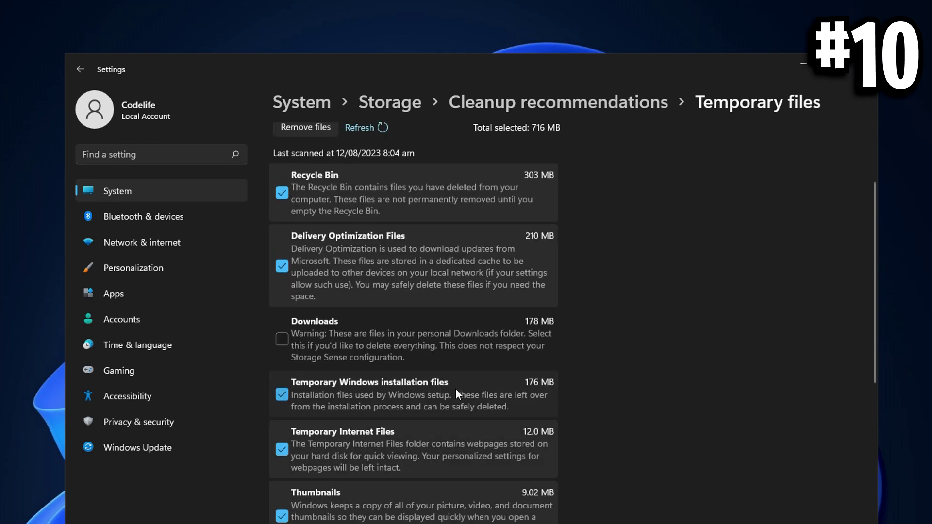
pyautogui.scroll(2, 457, 390)
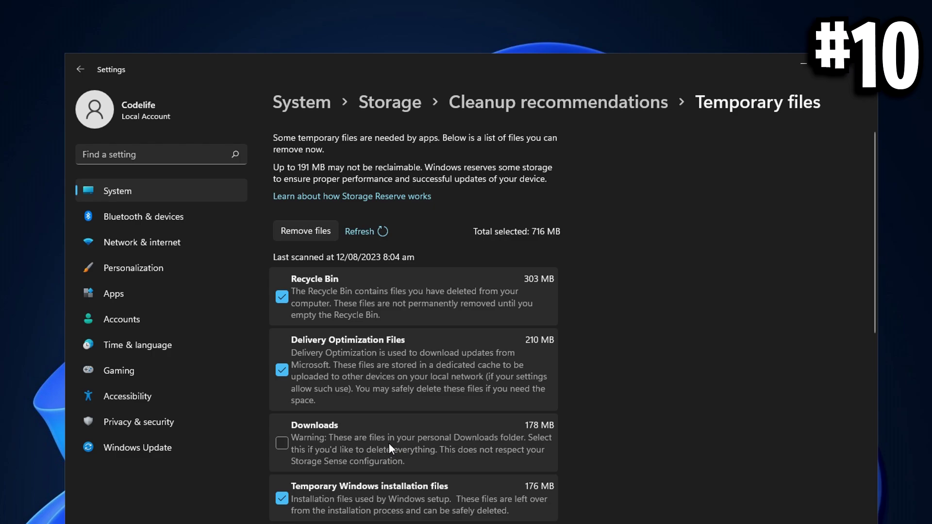
pyautogui.scroll(-4, 457, 373)
pyautogui.scroll(4, 374, 427)
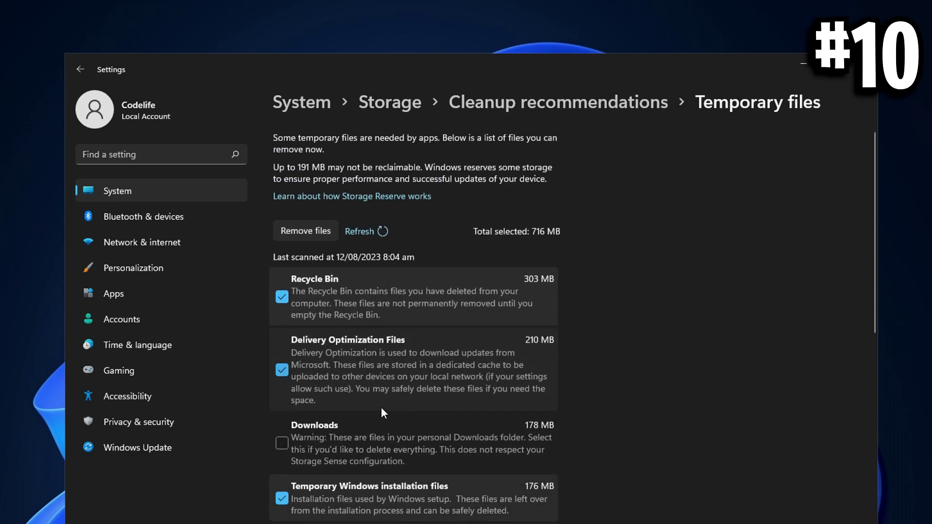
pyautogui.click(313, 231)
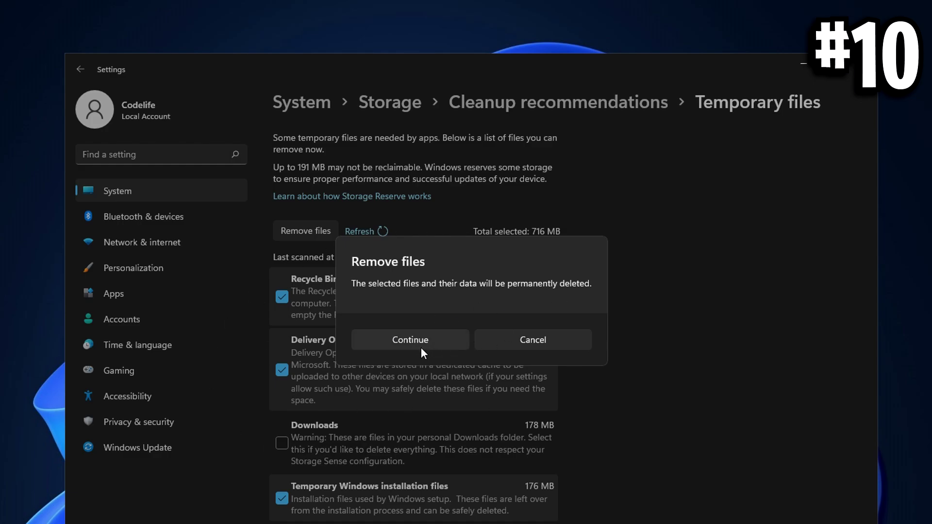
pyautogui.click(432, 339)
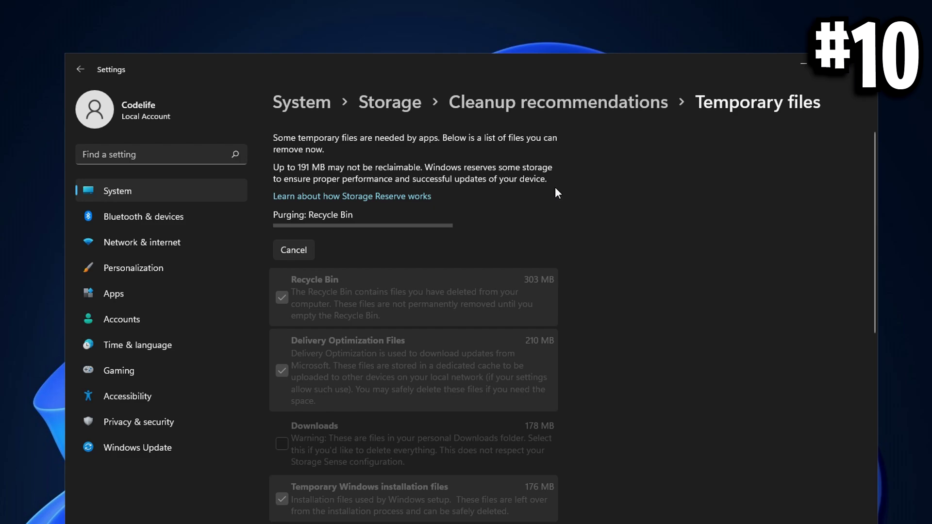